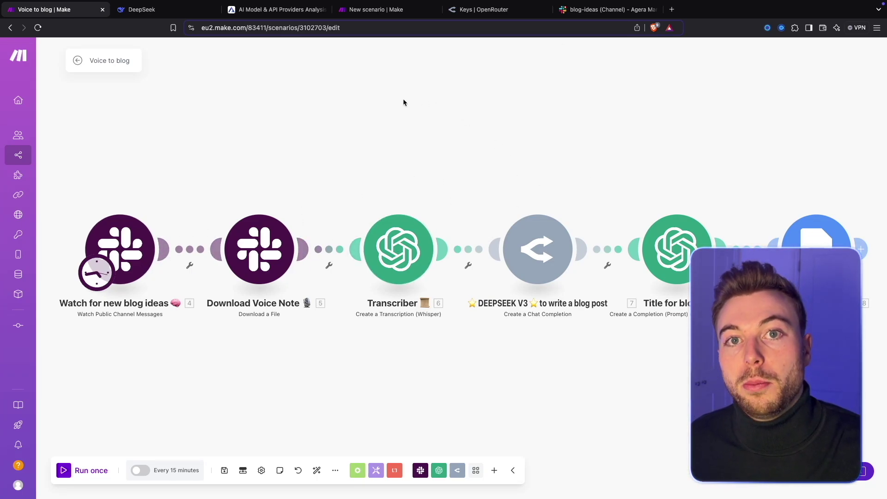
Add a Slack Watch Public Channel Messages trigger as the new scenario's first module.
left_click(371, 10)
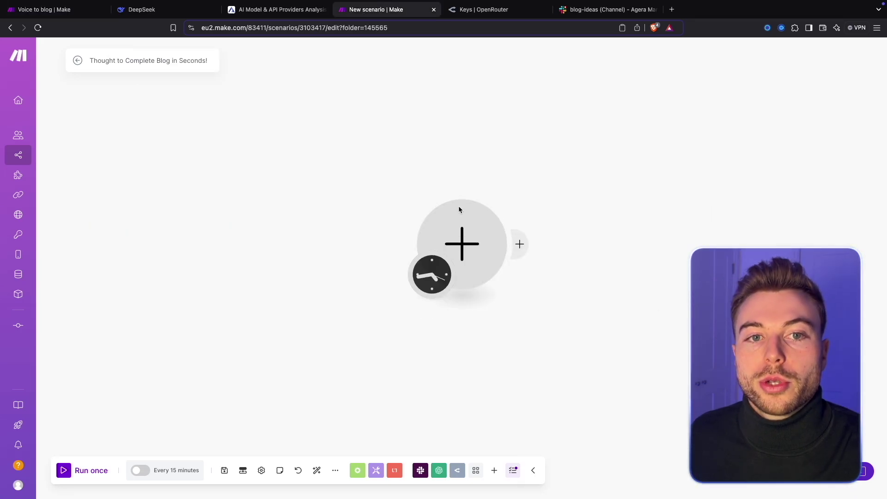
left_click(436, 224)
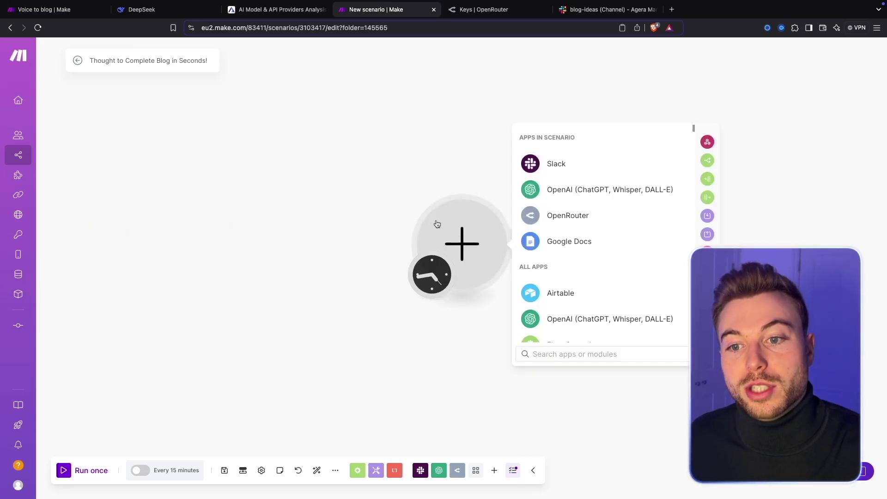
type("slack")
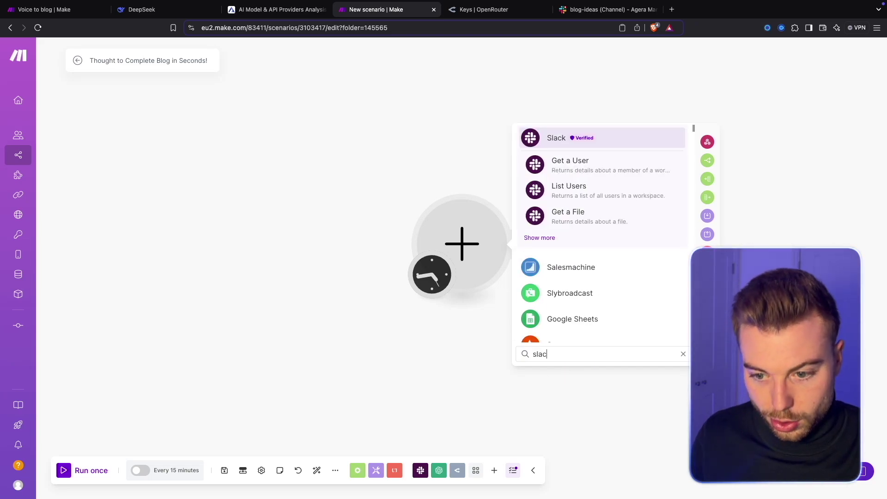
left_click(540, 236)
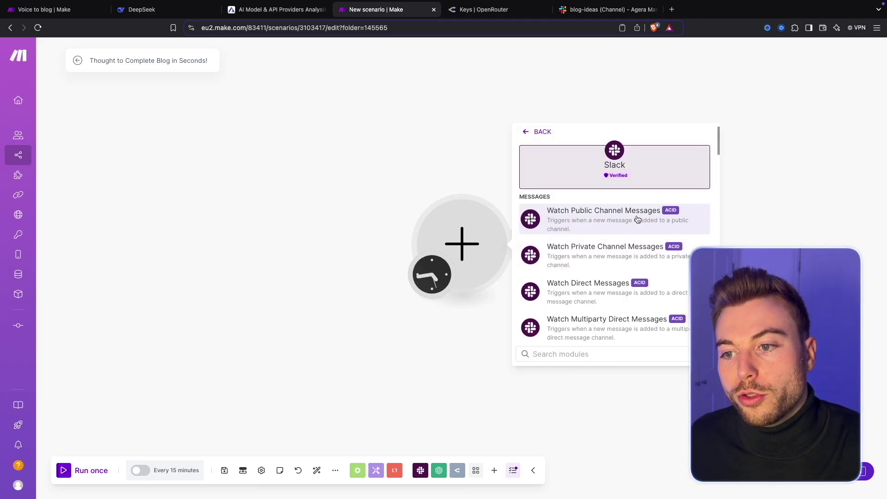
left_click(668, 219)
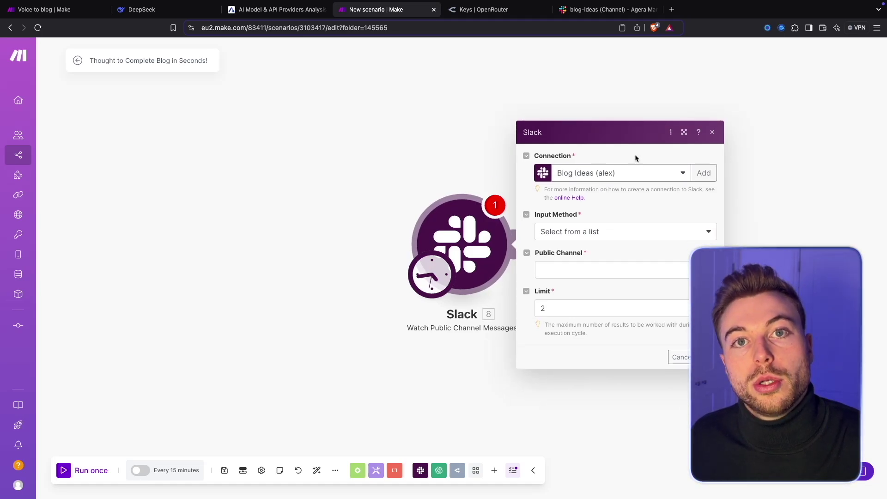
Keep the existing Slack connection and set Input Method to Select from a list.
left_click(704, 173)
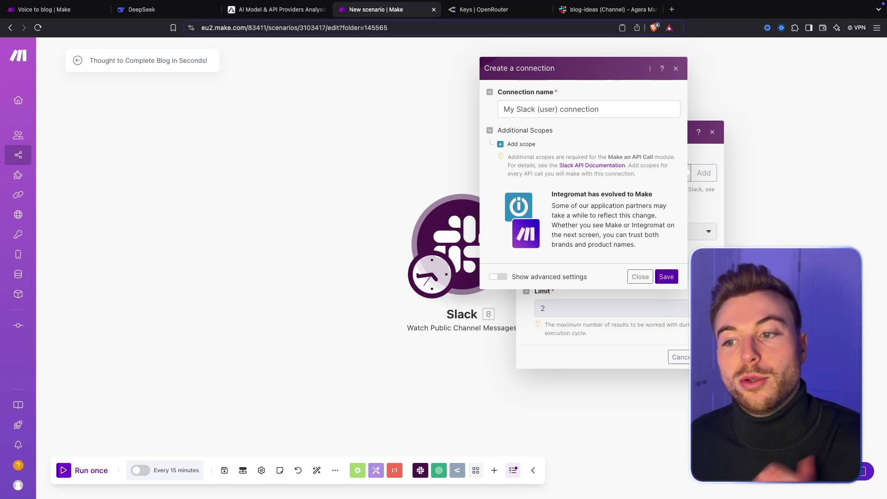
left_click(639, 276)
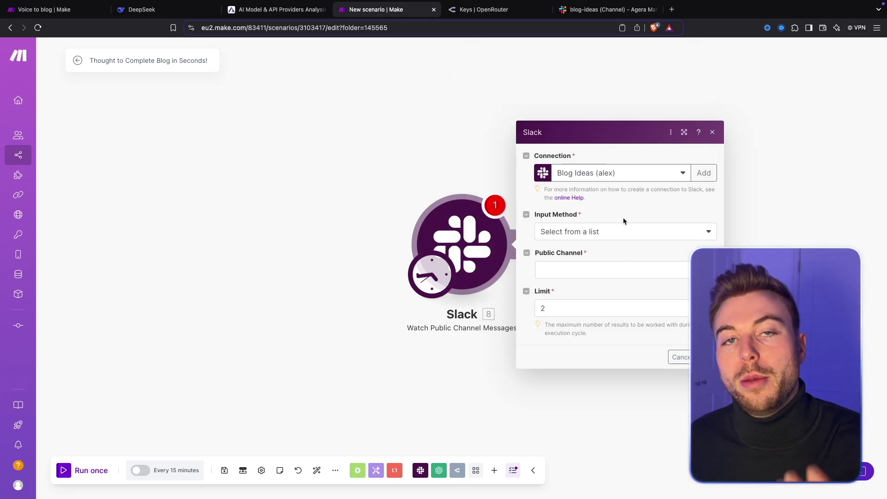
left_click(562, 238)
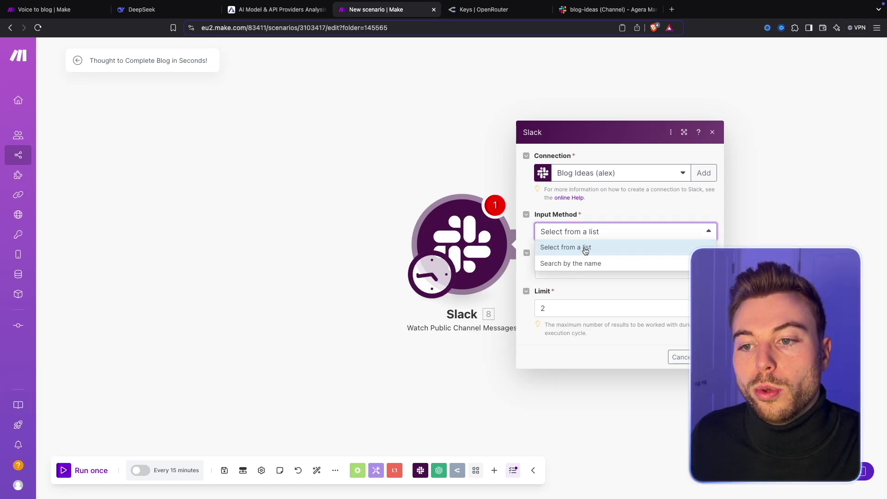
left_click(584, 252)
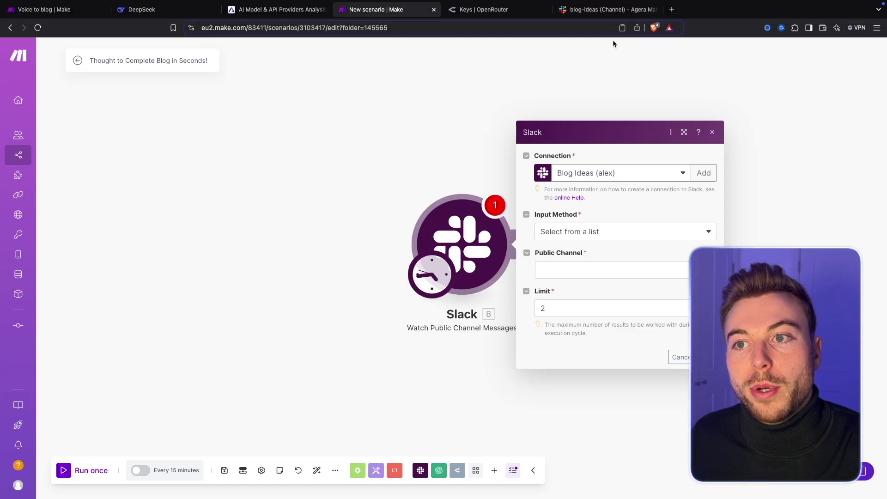
left_click(605, 9)
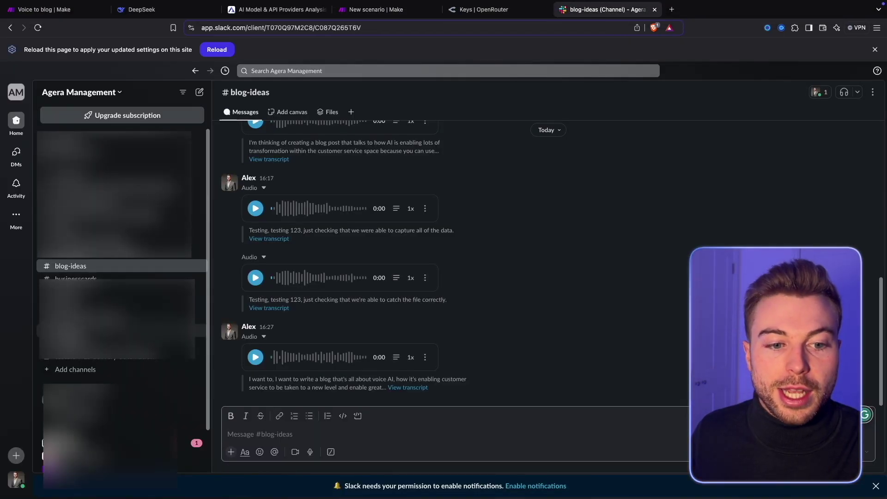
left_click(72, 370)
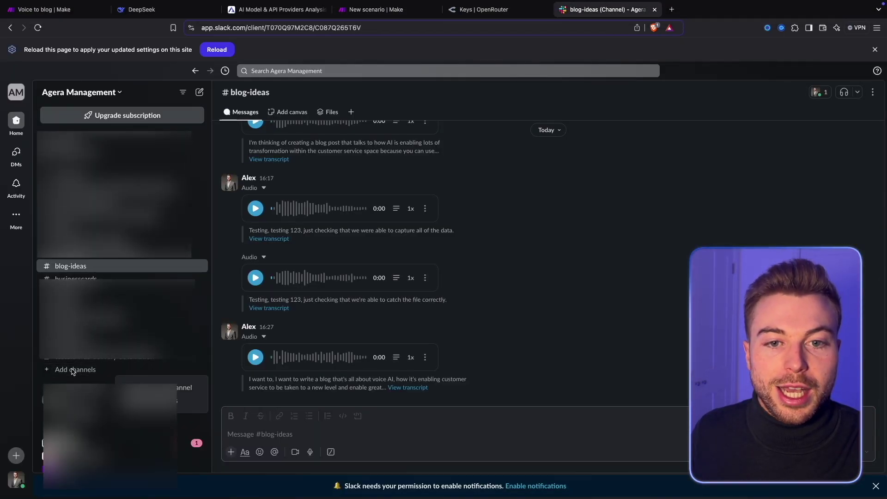
left_click(115, 387)
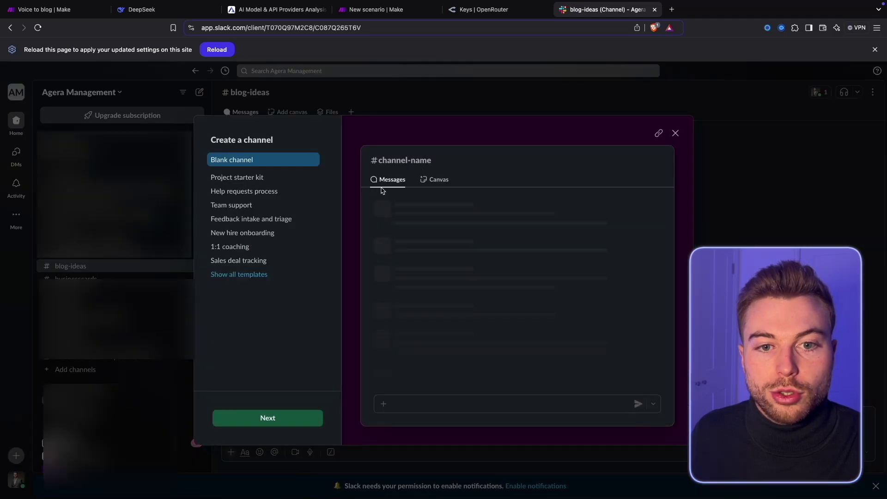
left_click(285, 423)
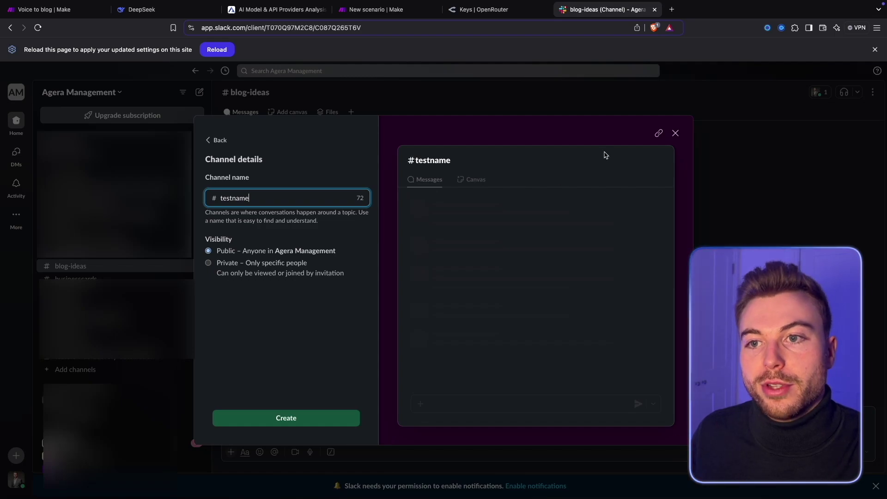
left_click(676, 133)
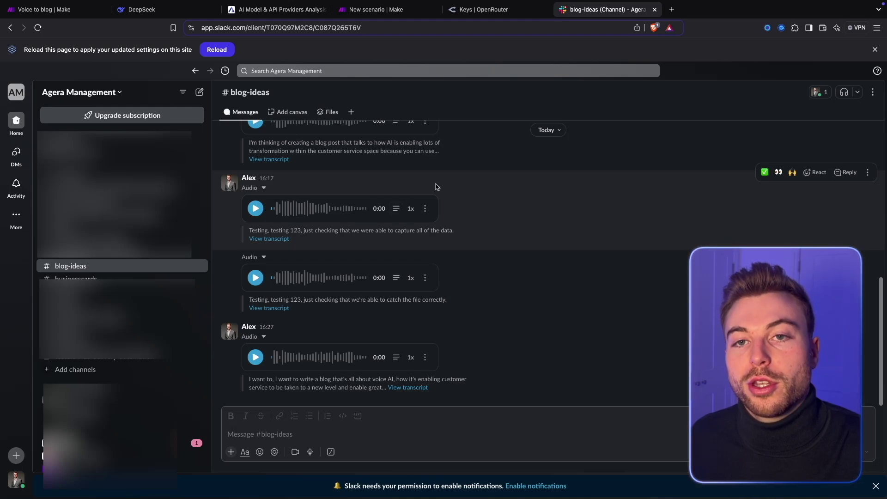
left_click(391, 11)
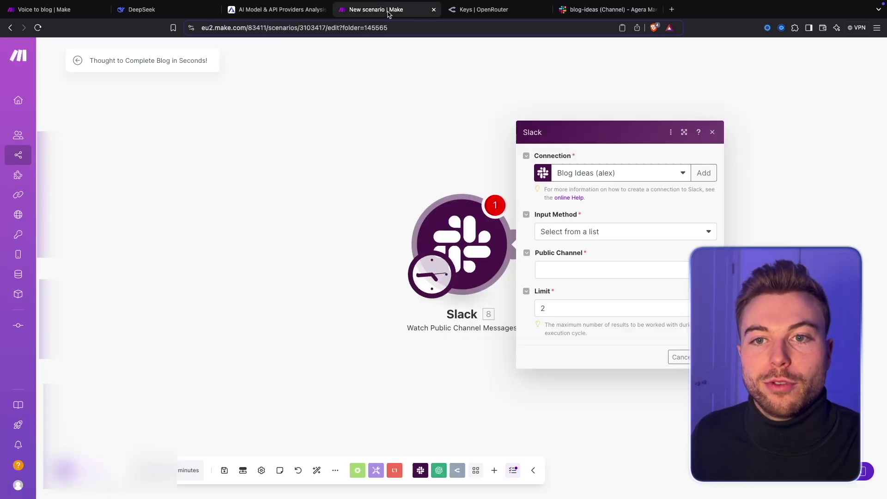
Set the Slack trigger to watch the blog-ideas channel and save it.
left_click(554, 271)
left_click(579, 307)
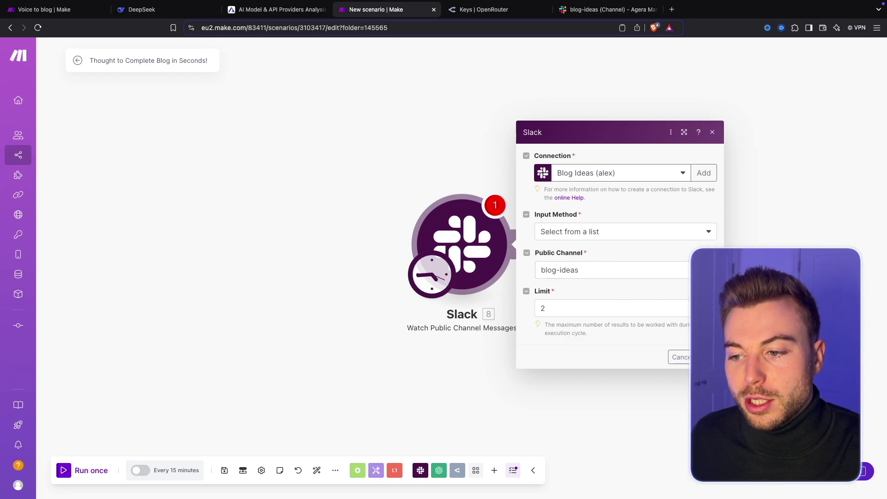
left_click(706, 356)
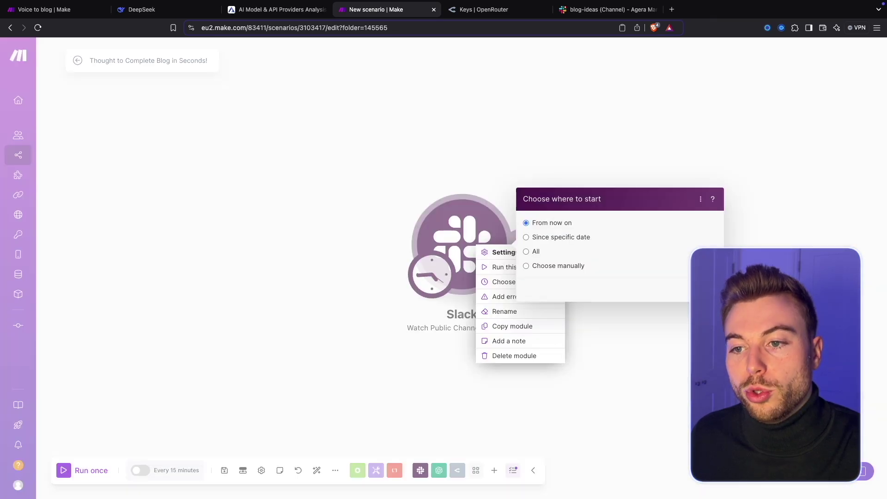
Rename the trigger to 'Watch for new voice notes' and add another module after it.
left_click(533, 309)
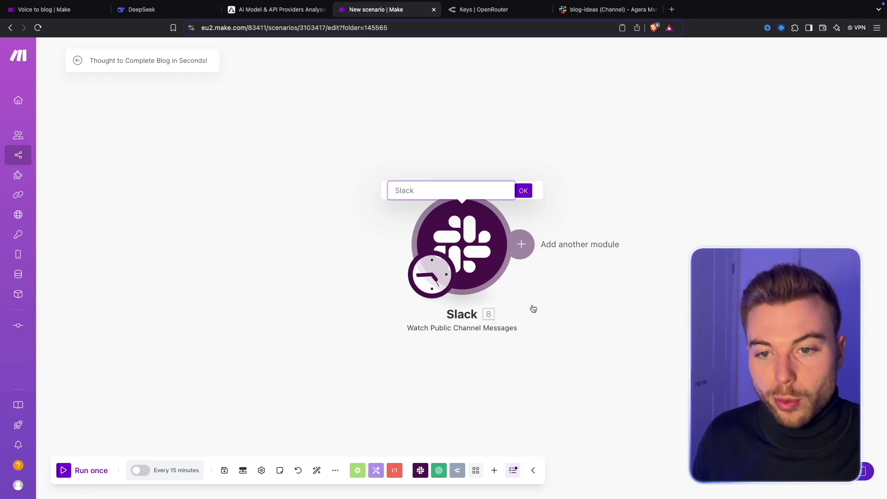
type("Watch for new voidce")
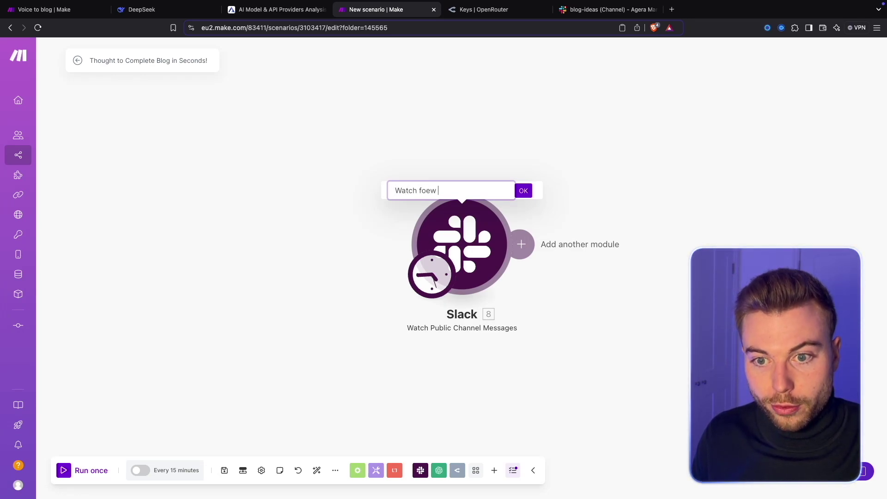
key("BackSpace")
key("BackSpace")
key("BackSpace")
type("ce notes")
key("Return")
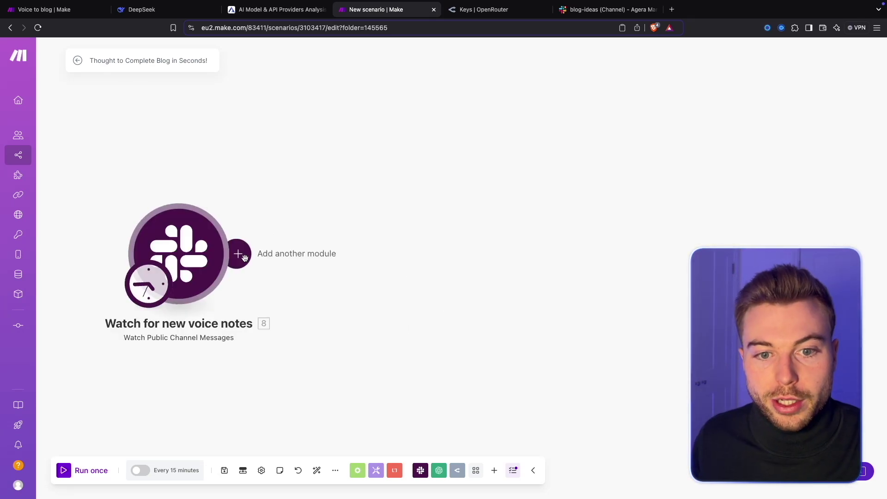
left_click(237, 251)
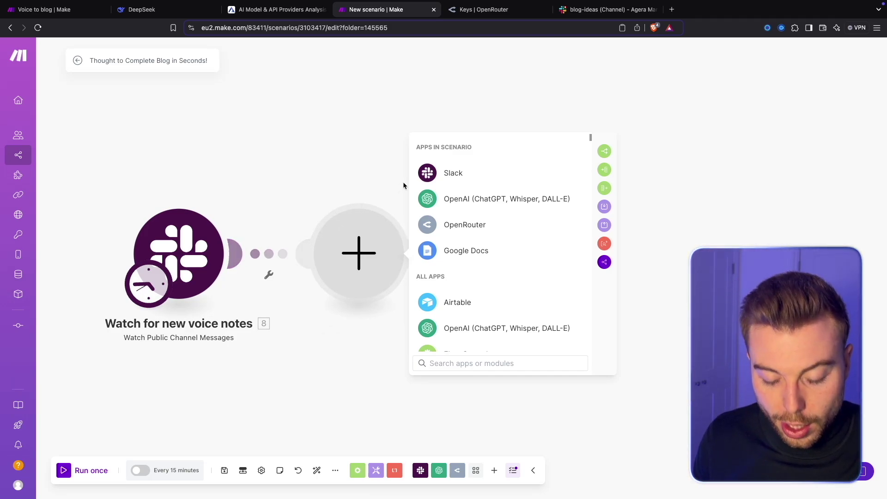
Add a Slack Download a File step with the trigger's Files[] private download URL mapped.
type("slack")
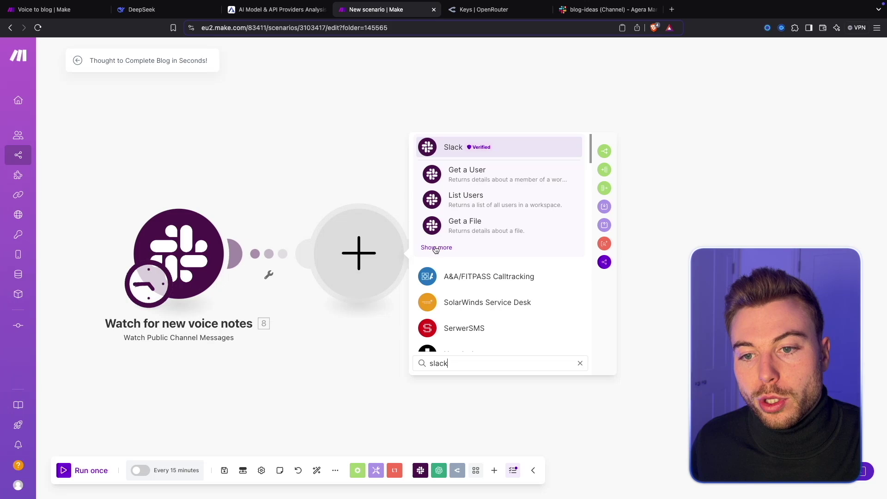
left_click(436, 248)
type("down")
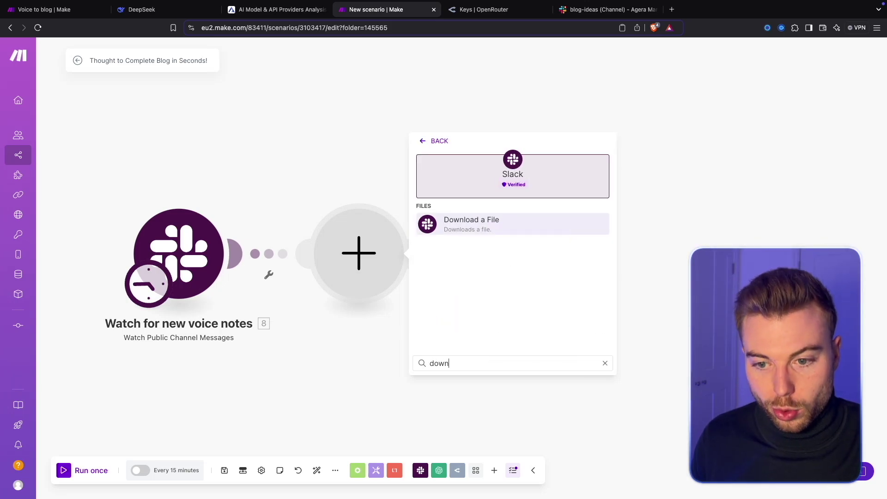
left_click(531, 228)
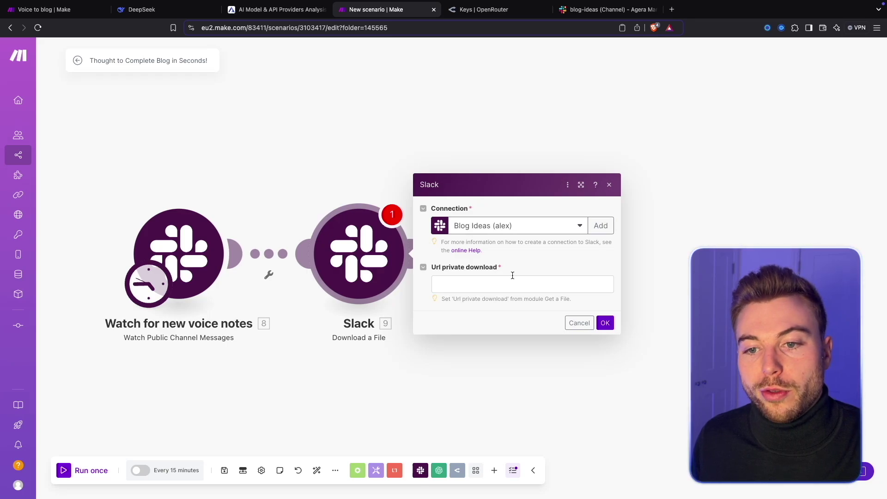
left_click(448, 279)
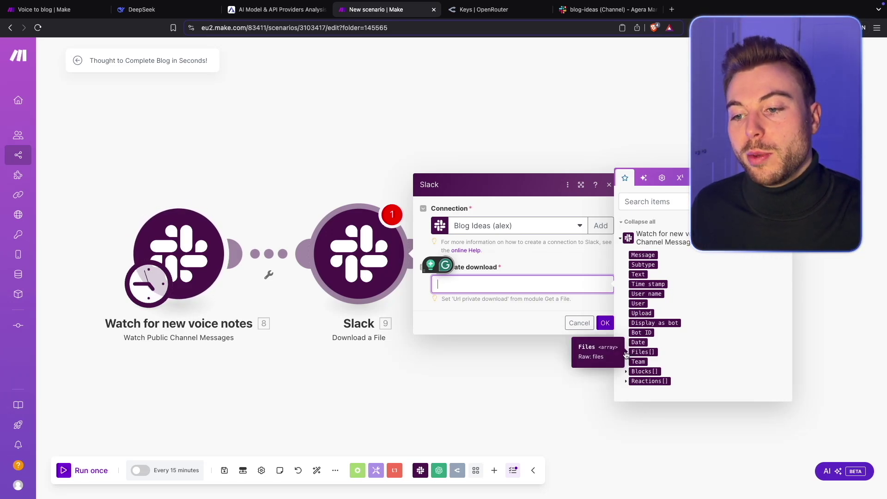
left_click(625, 354)
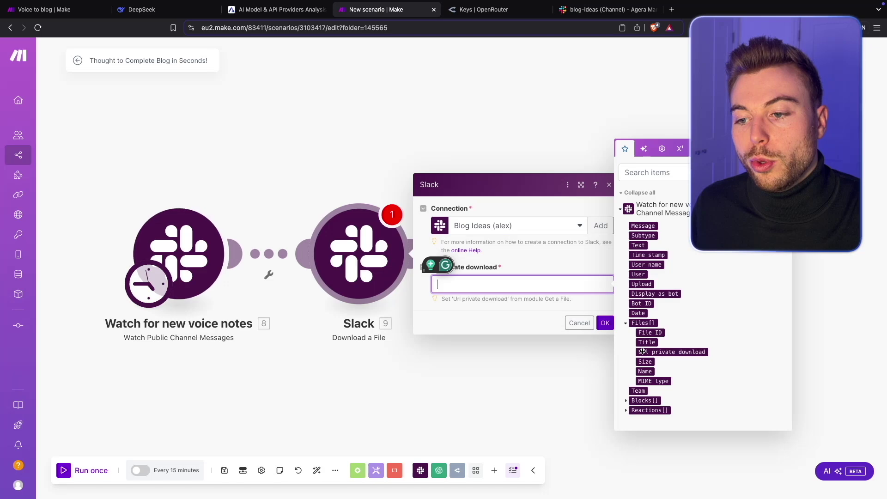
left_click(640, 352)
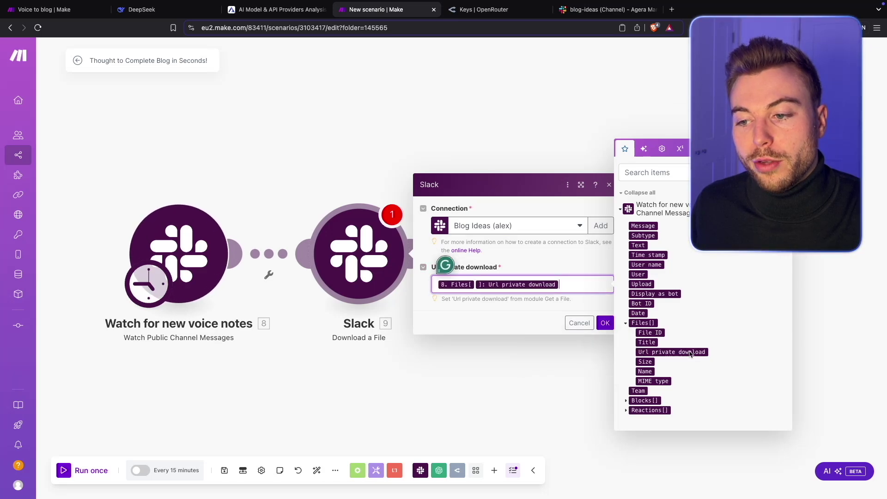
left_click(605, 322)
Rename the Slack download module to 'Download Audio File'.
right_click(372, 252)
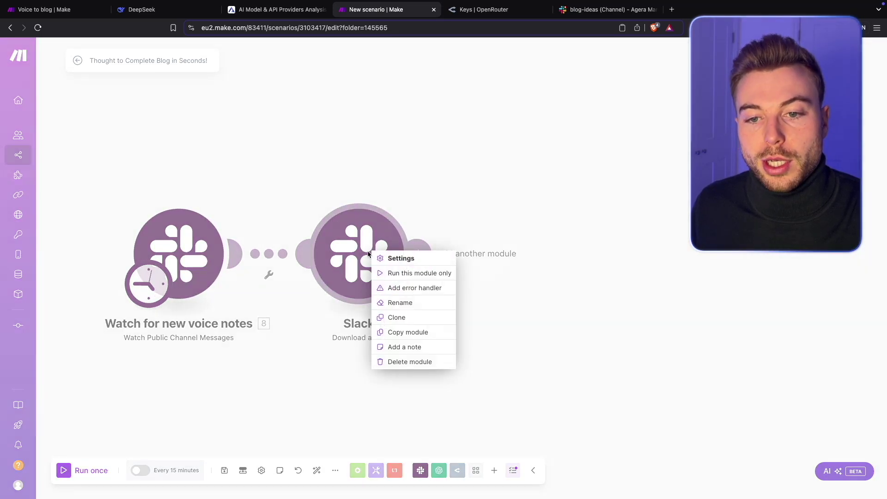
left_click(400, 303)
type("Download Audio File")
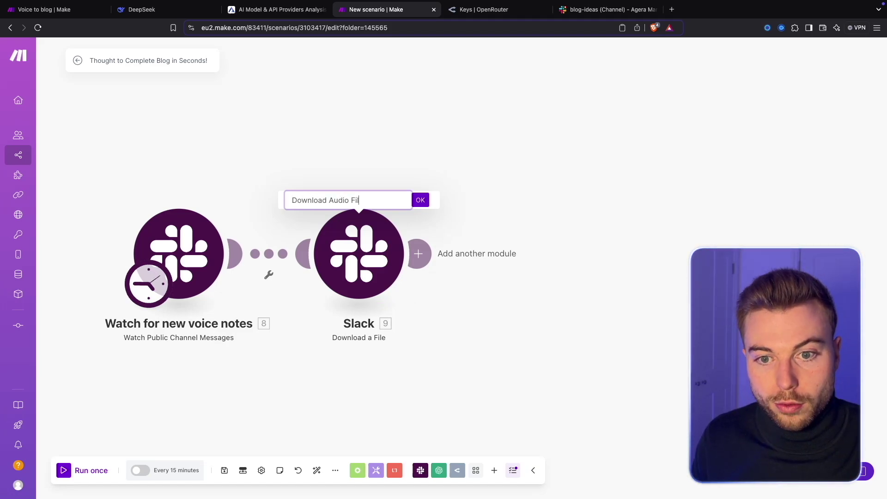
key("Return")
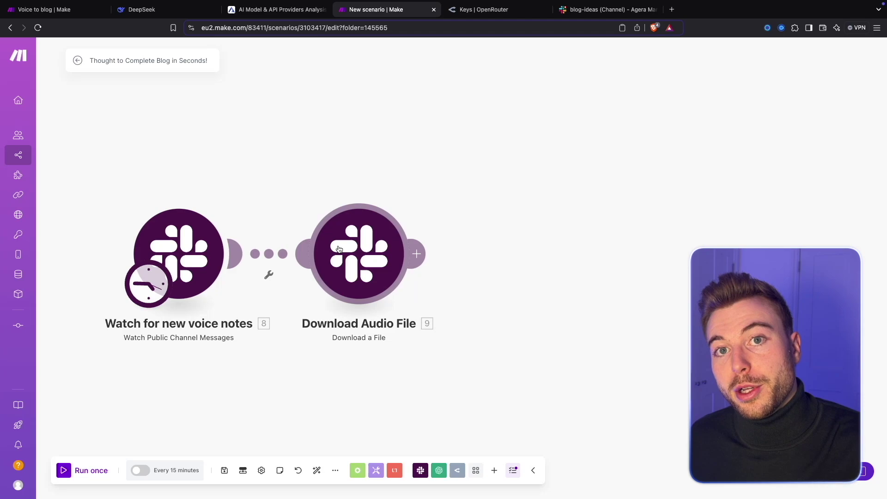
Add an OpenAI Create a Transcription (Whisper) module on the existing OpenAI connection.
left_click(420, 255)
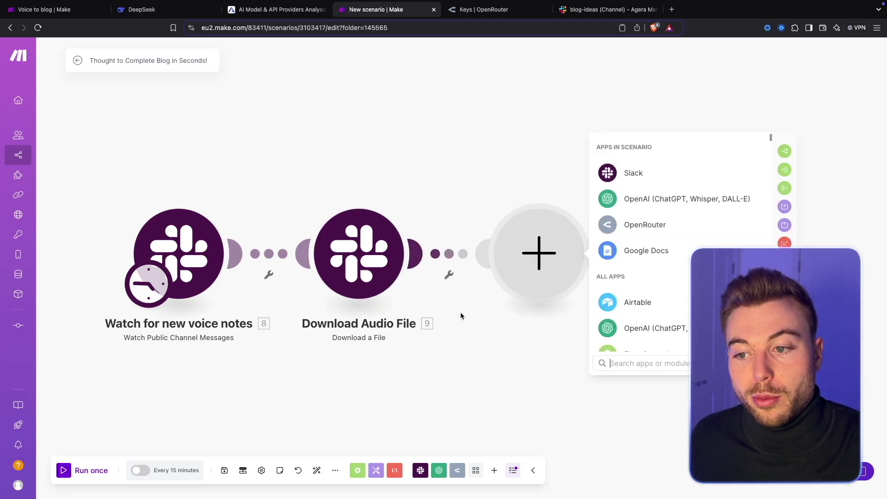
type("open")
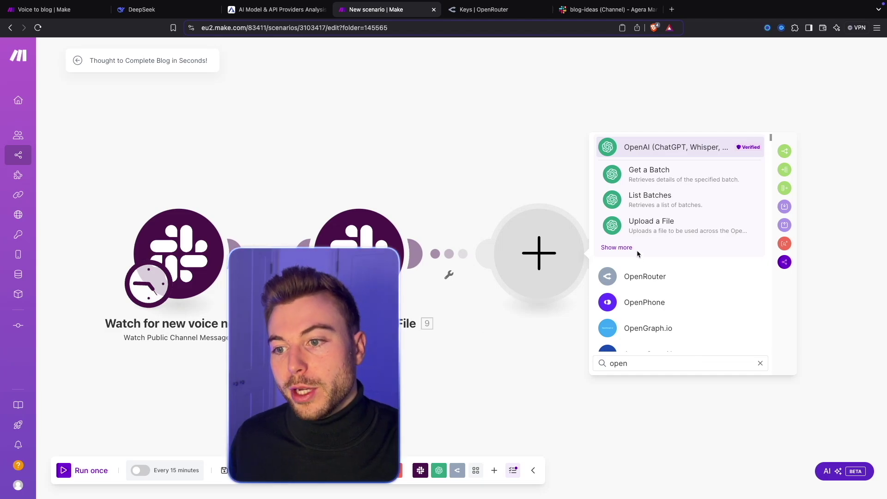
left_click(622, 248)
type("t")
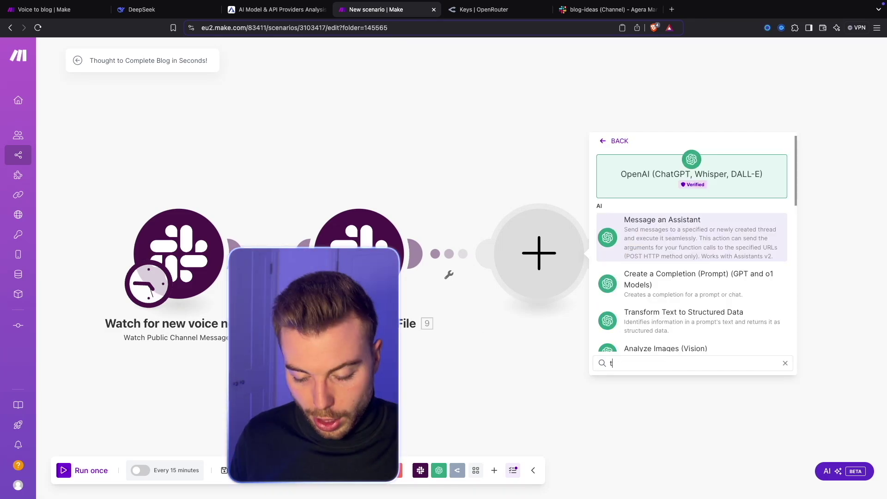
type("ransc")
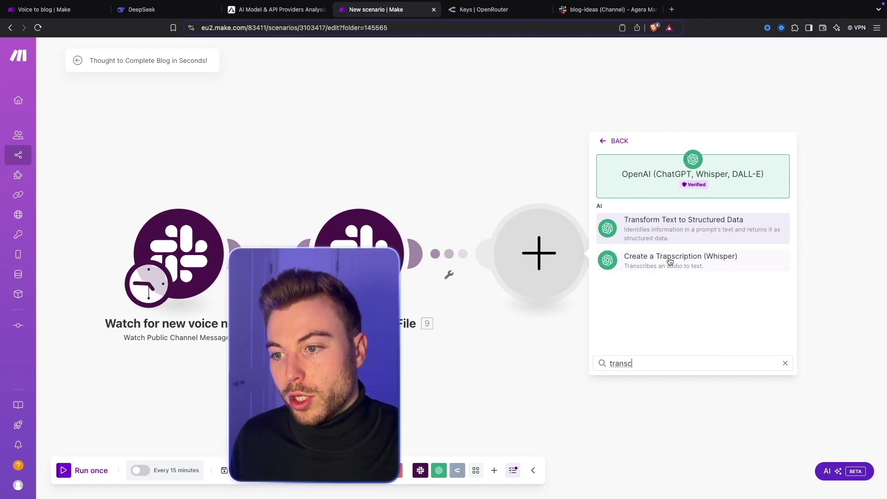
left_click(689, 261)
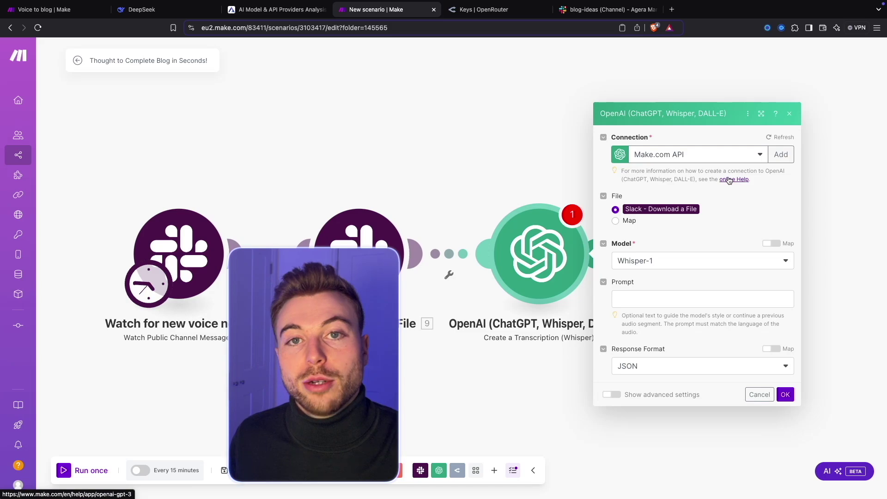
left_click(787, 154)
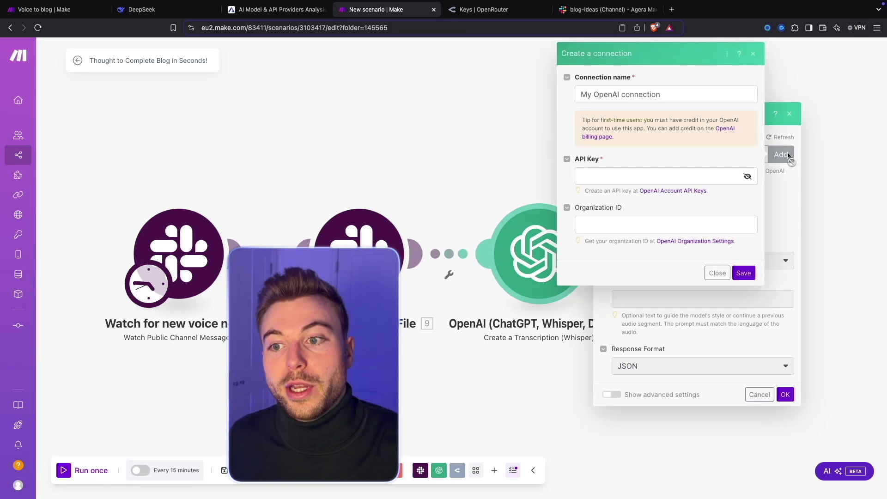
left_click(717, 273)
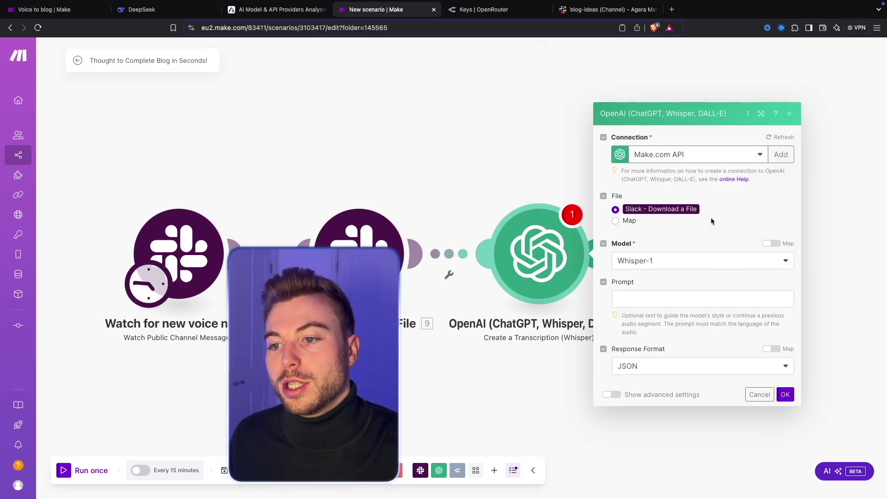
Give the transcription a word-for-word prompt and set Response Format to Text.
left_click(651, 301)
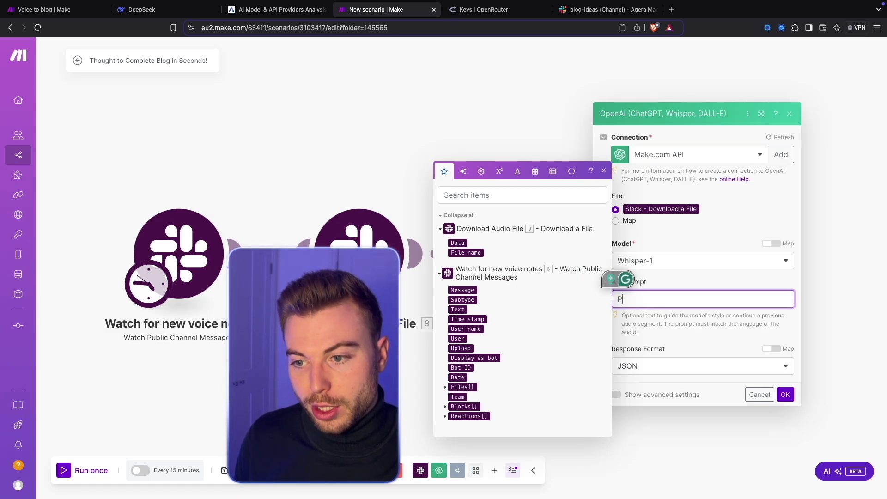
type("Please can you trans")
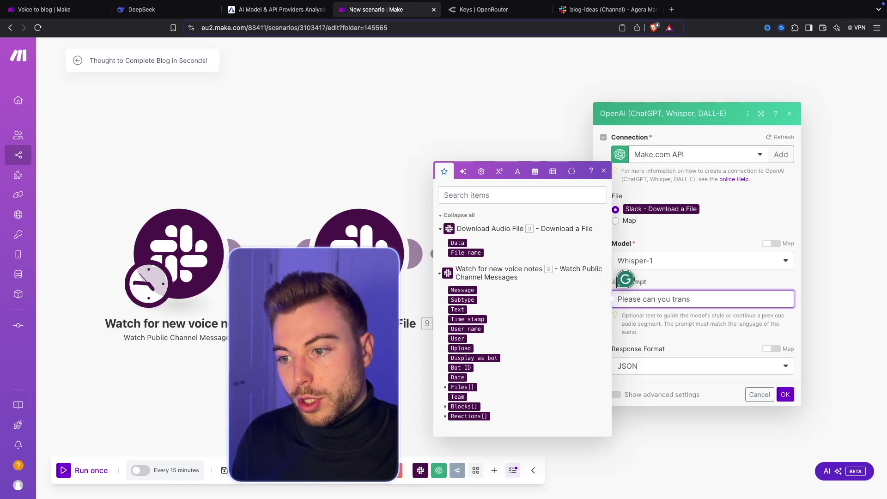
type("cribe this blog post ")
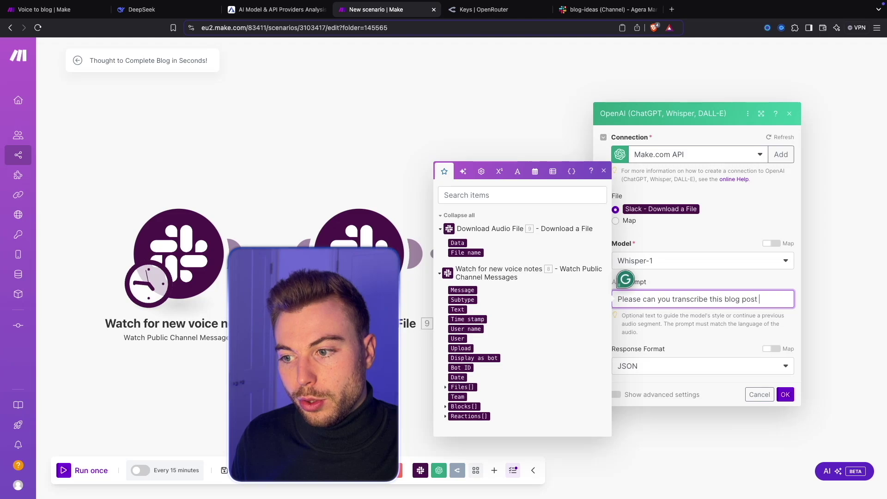
type("throght word for word")
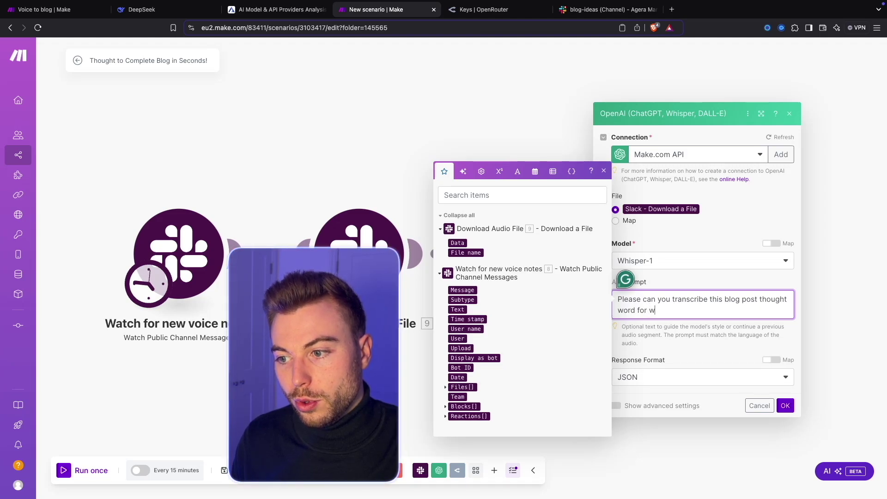
left_click(683, 377)
left_click(632, 315)
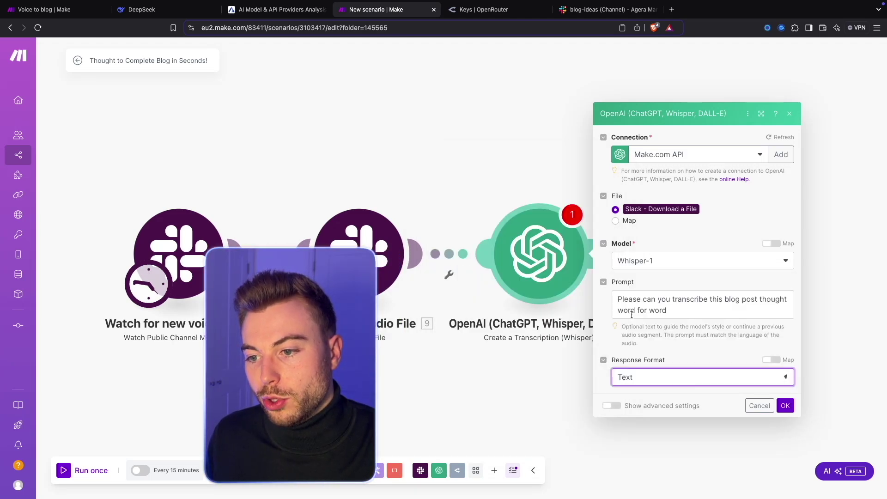
left_click(785, 406)
Rename the OpenAI module to 'Transcribe idea'.
right_click(538, 282)
left_click(577, 334)
key("ctrl+a")
type("Tra")
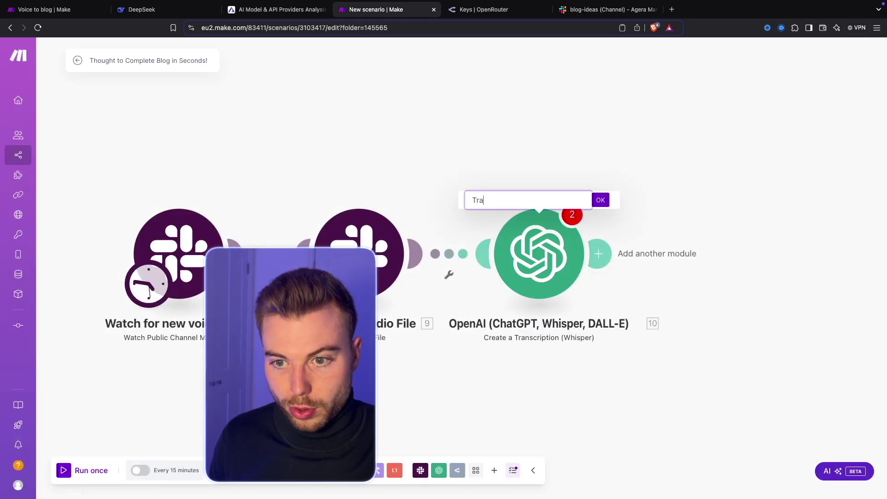
type("nscribe idea")
key("Return")
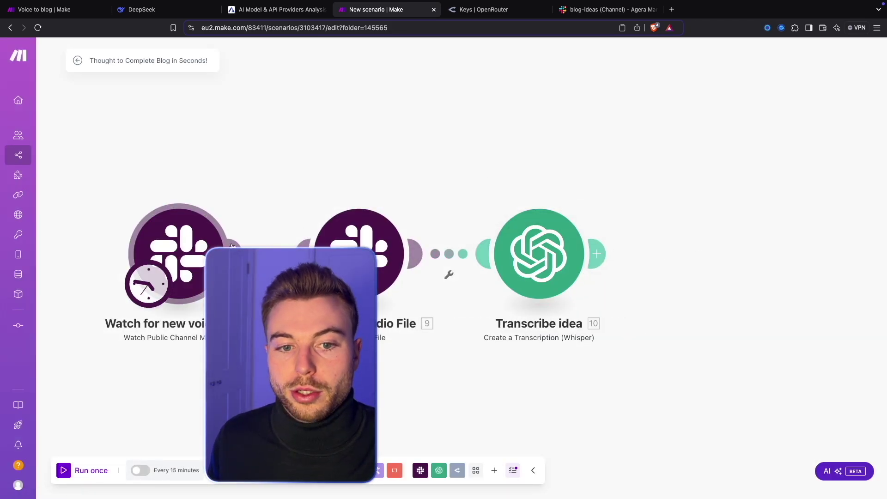
left_click_drag(383, 363, 350, 355)
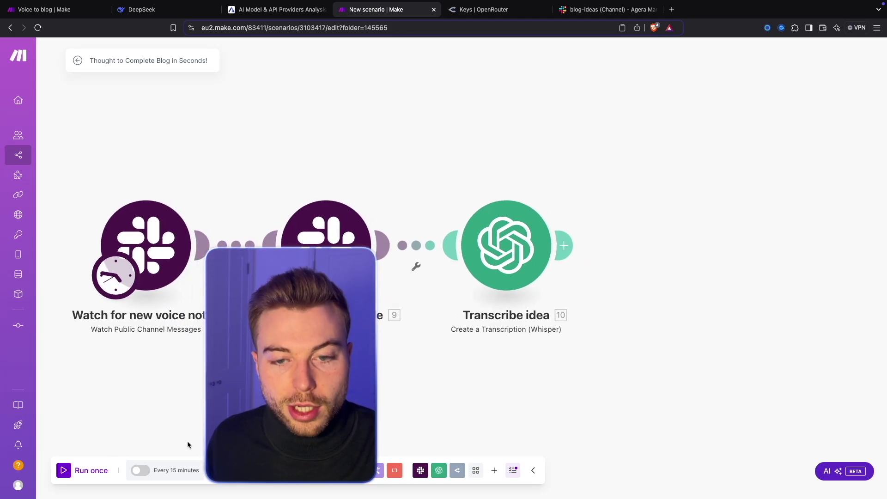
Record and send a short test voice note in Slack's #blog-ideas channel, then return to Make.
left_click(605, 9)
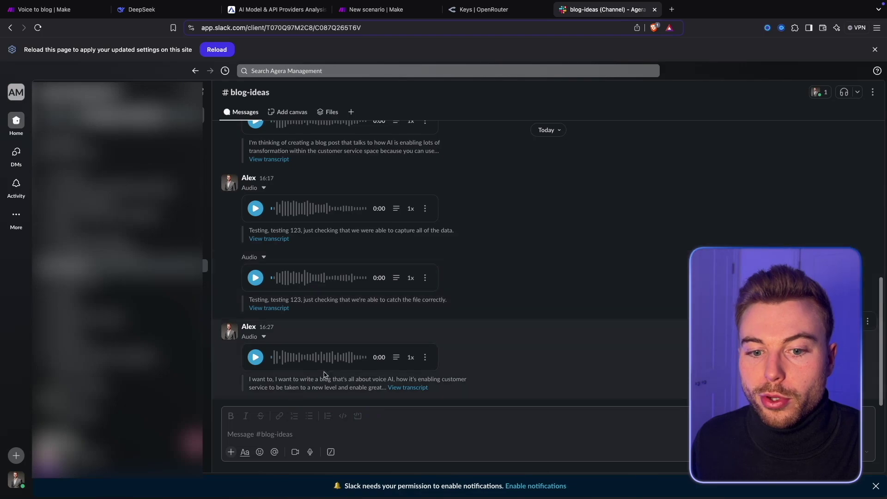
left_click(311, 453)
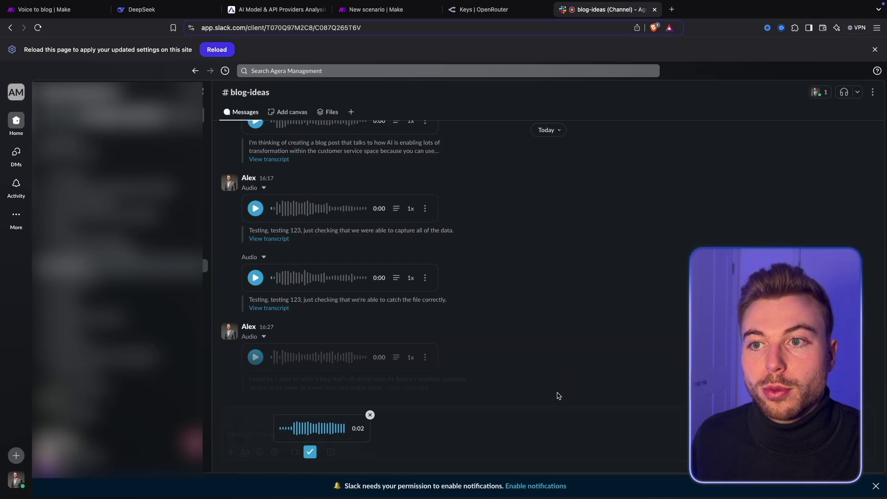
left_click(310, 451)
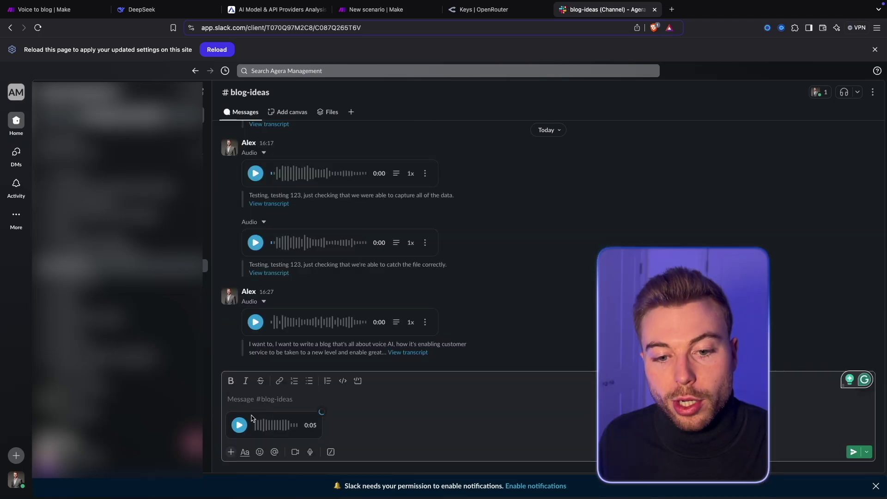
left_click(857, 454)
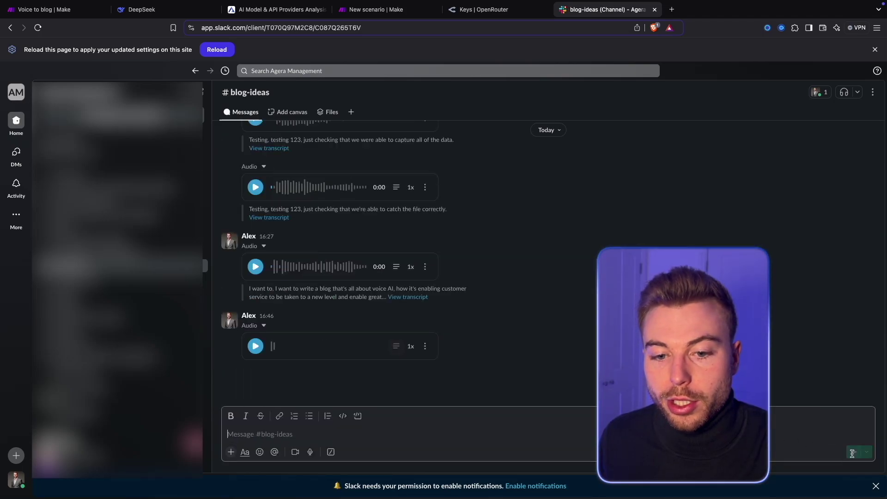
left_click(376, 9)
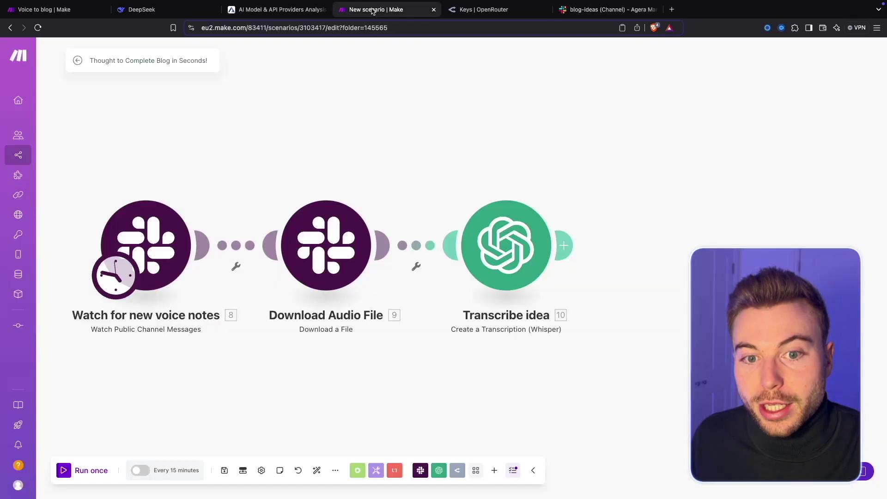
Run the scenario once, check Whisper's transcript output, and bring Transcribe idea into view.
left_click(65, 467)
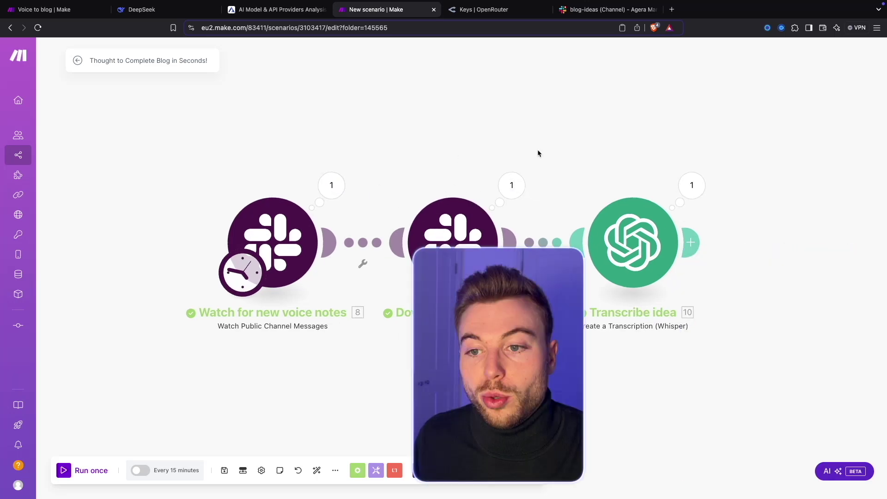
scroll(546, 152, "right", 5)
left_click(615, 183)
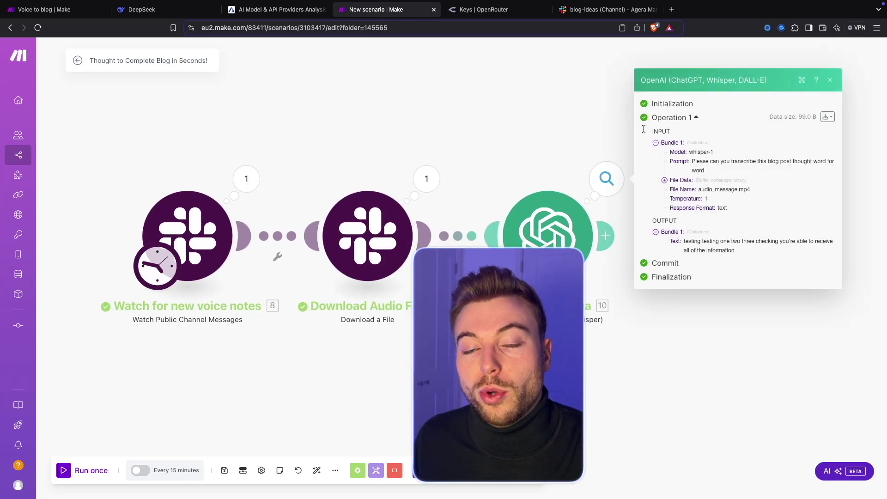
left_click_drag(683, 241, 763, 252)
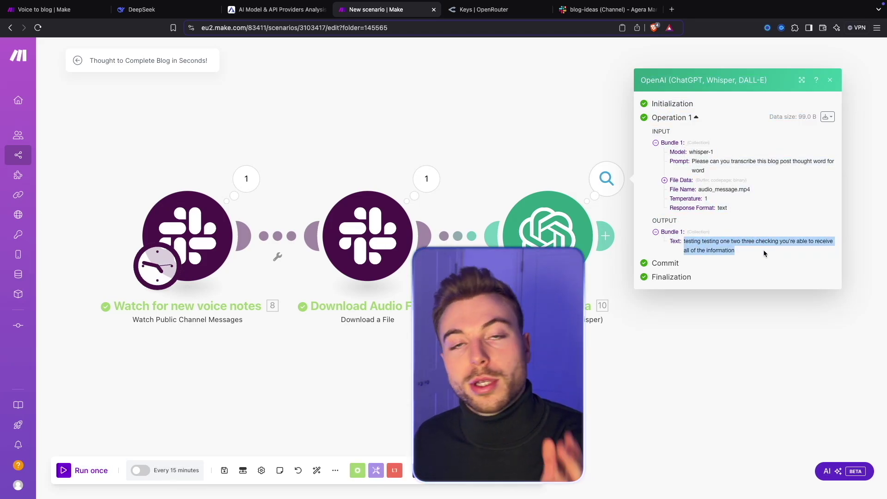
left_click(576, 123)
left_click_drag(645, 132, 542, 118)
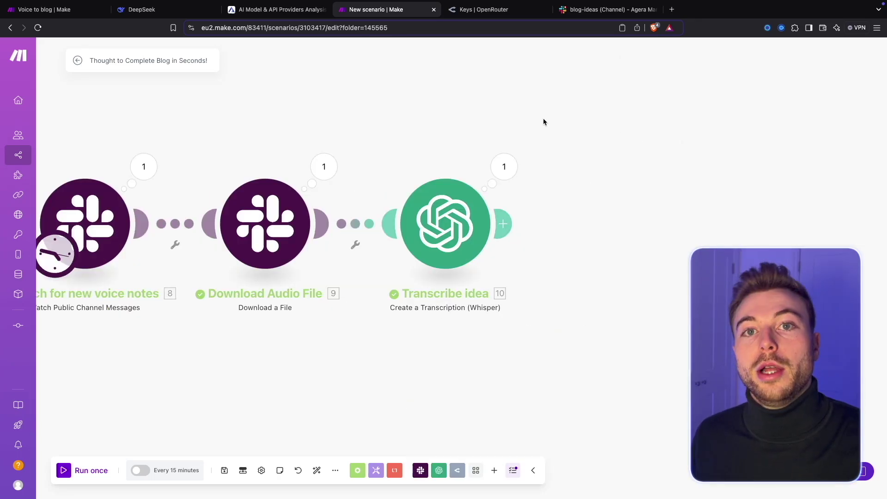
left_click_drag(591, 134, 430, 170)
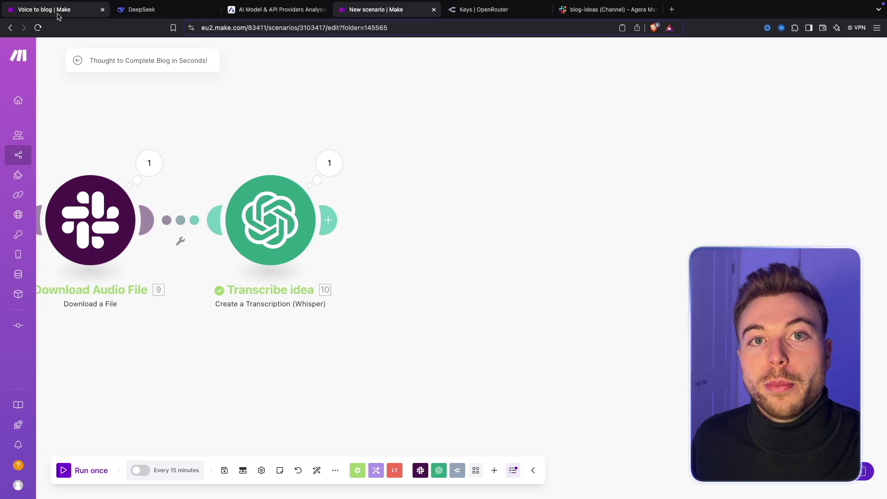
Copy the DEEPSEEK V3 module from Voice to blog and paste it into the new scenario.
left_click(58, 10)
left_click(604, 388)
right_click(550, 267)
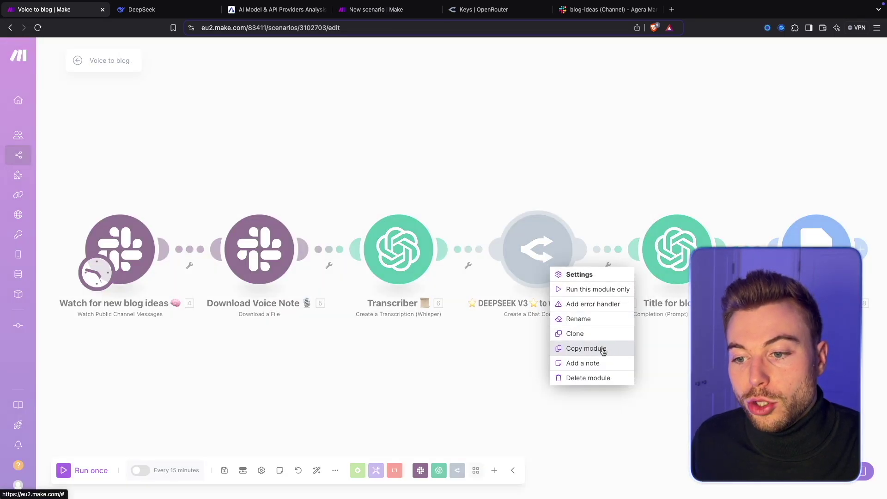
left_click(606, 348)
left_click(376, 9)
key("super+v")
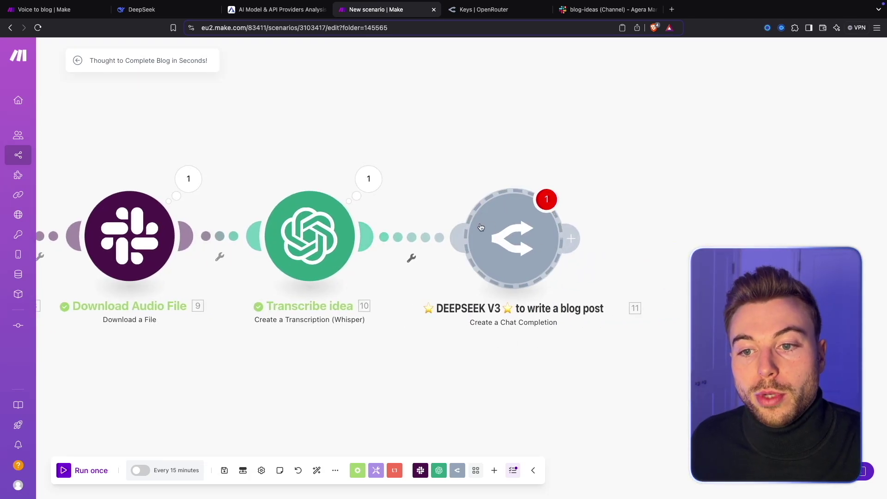
Open the pasted DEEPSEEK V3 module's settings and start adding a new OpenRouter connection.
left_click(492, 471)
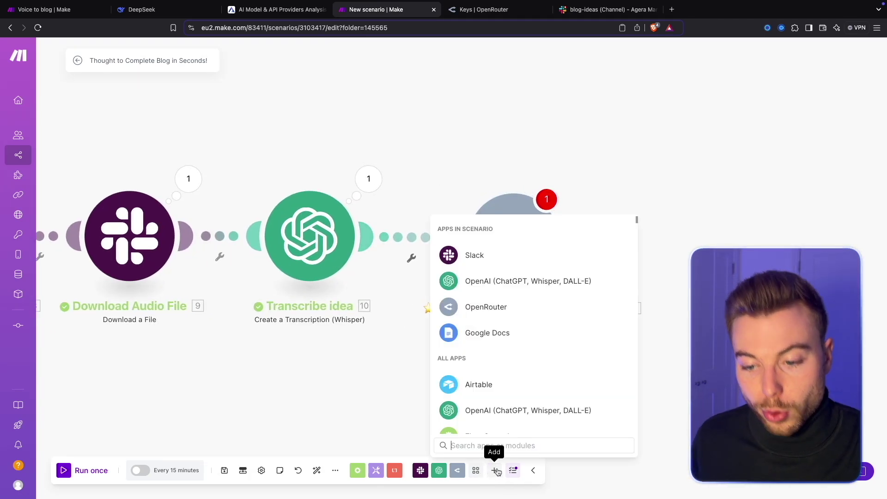
type("open")
left_click(510, 259)
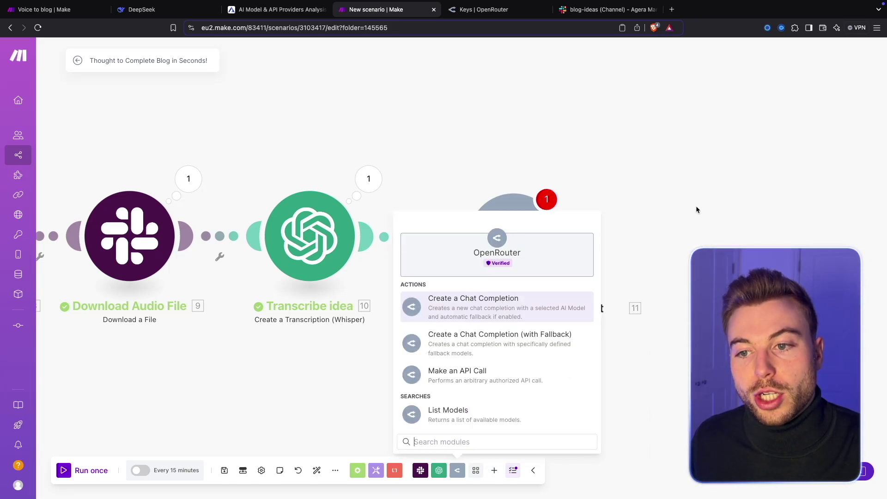
left_click(647, 190)
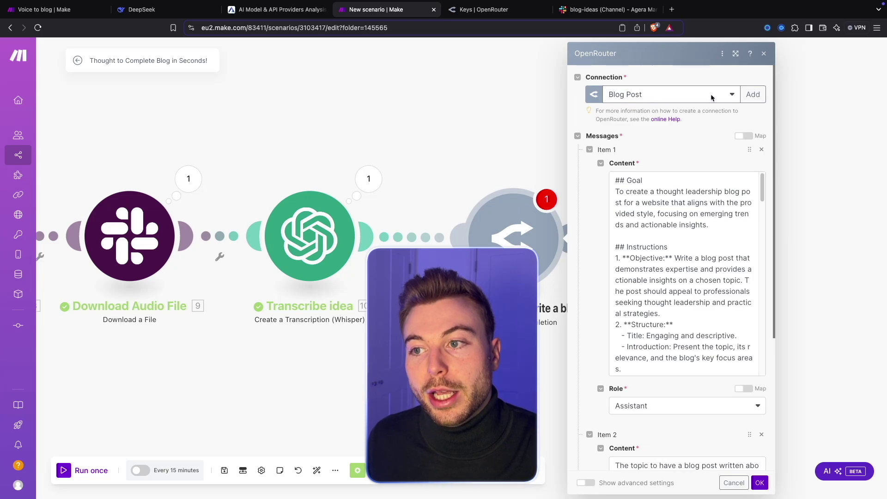
left_click(753, 94)
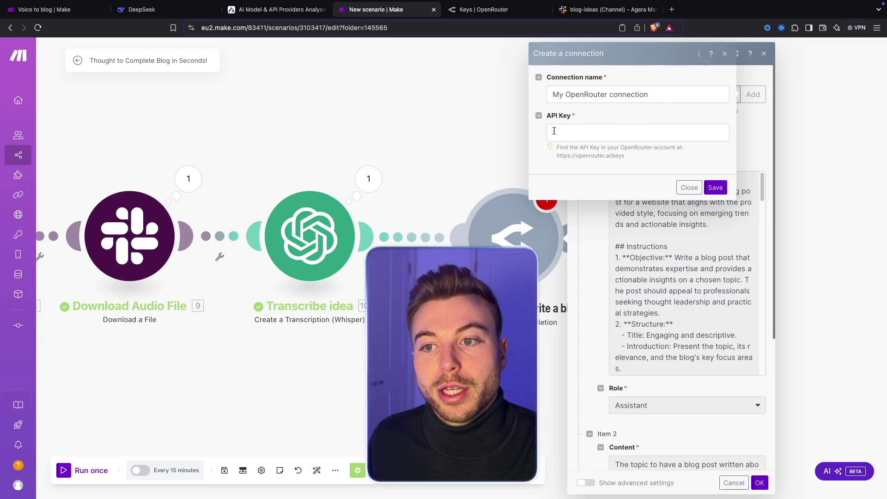
Check OpenRouter's API Keys page for the existing Blog Post key, then return to Make.
left_click(474, 14)
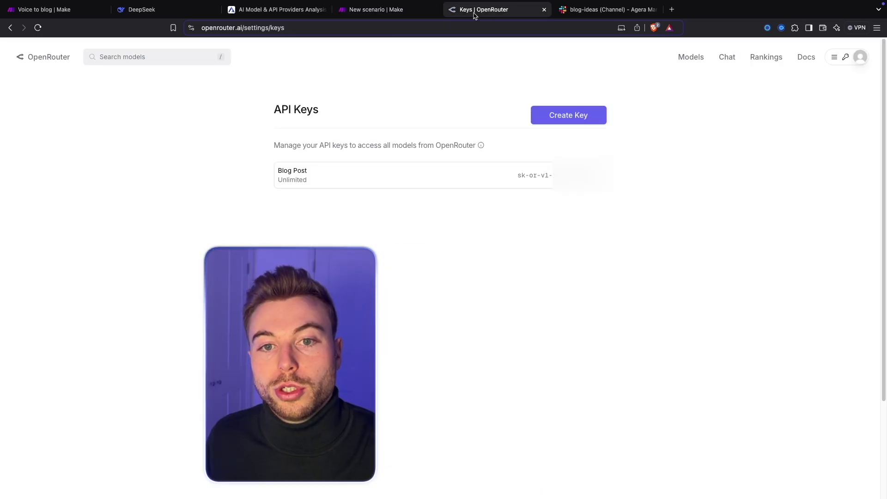
left_click(863, 59)
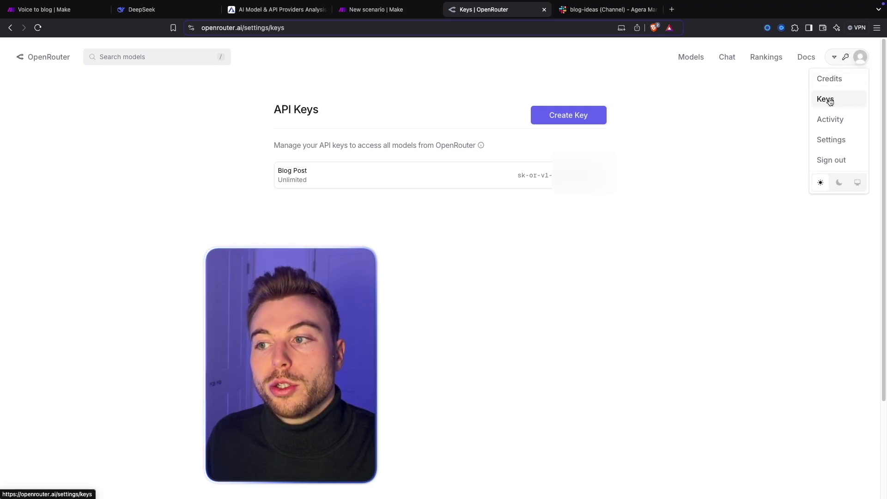
left_click(658, 118)
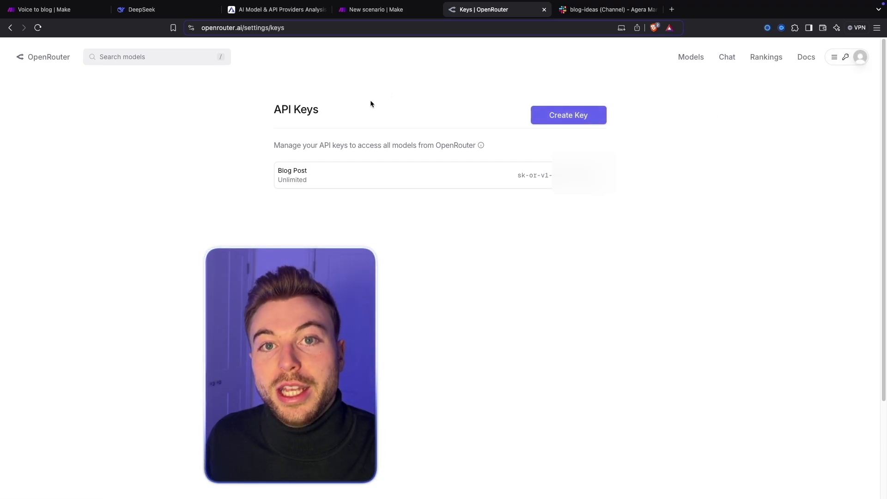
left_click(376, 10)
Cancel the new connection to keep Blog Post, and review the prompt's Goal and Instructions sections.
left_click(688, 188)
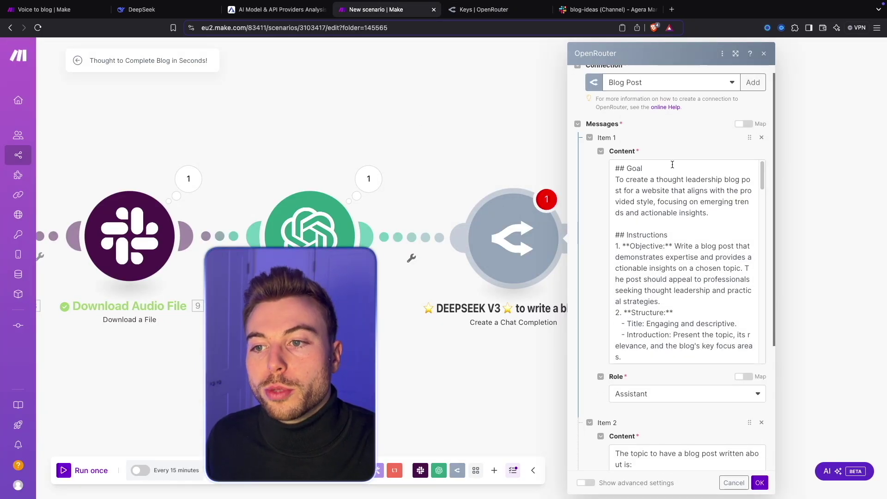
scroll(669, 137, "down", 2)
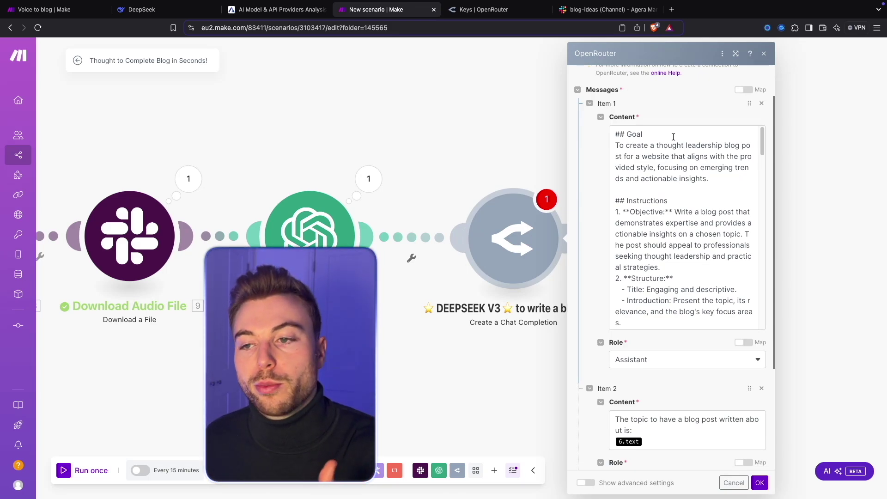
scroll(683, 300, "down", 1)
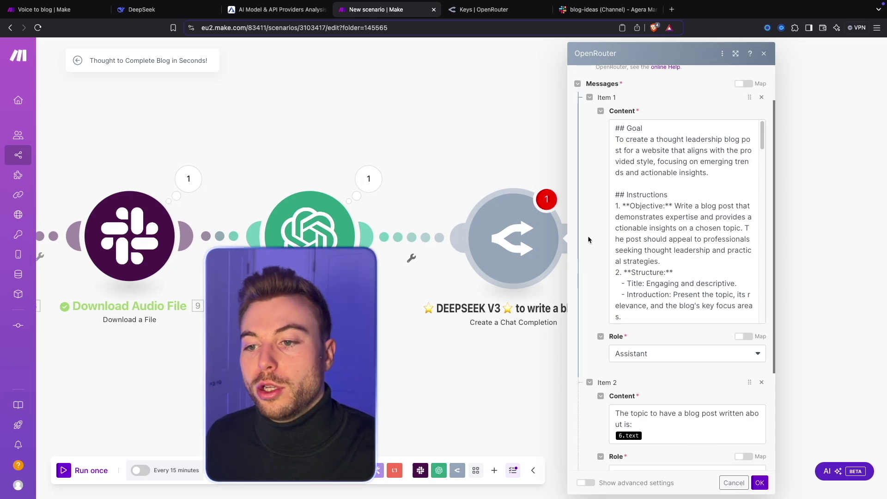
left_click_drag(686, 164, 645, 137)
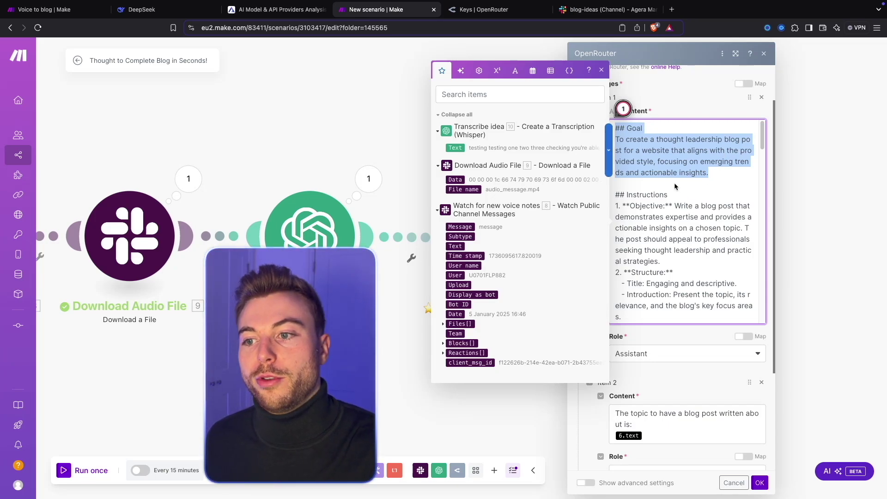
left_click(659, 180)
scroll(637, 171, "down", 1)
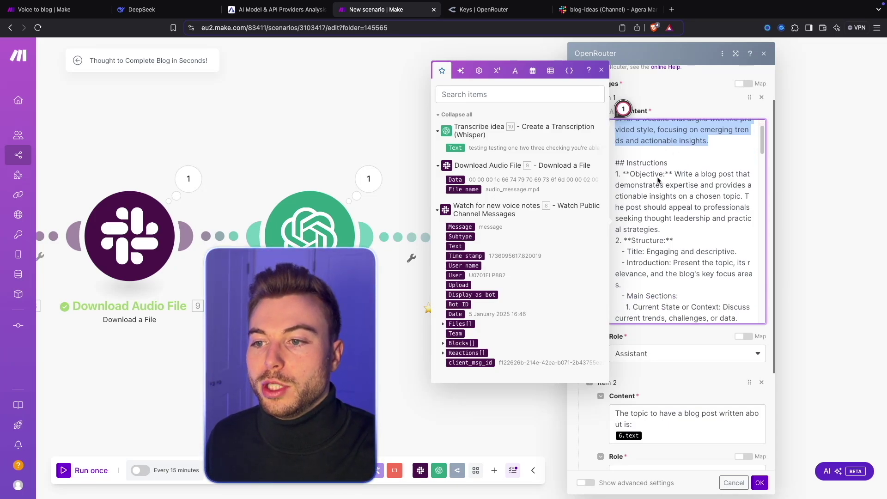
left_click_drag(617, 163, 660, 229)
scroll(681, 233, "down", 1)
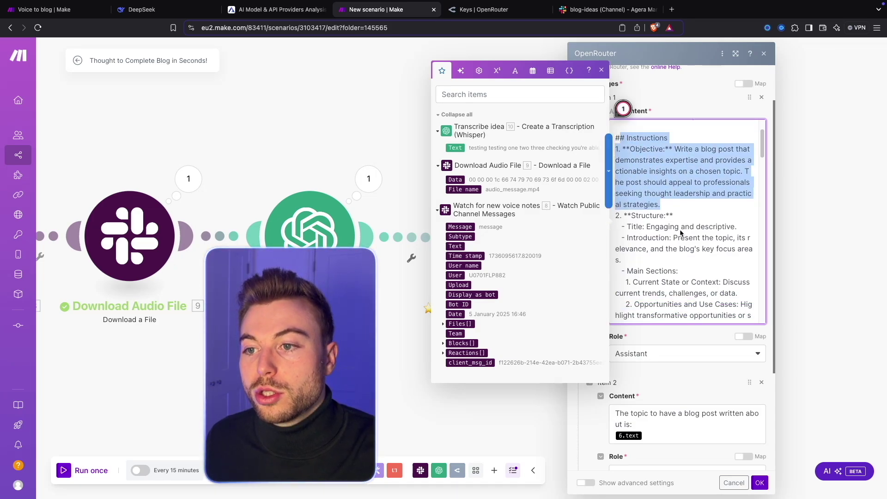
left_click(659, 153)
Scroll through the rest of the copied blog-writing prompt and its example post.
scroll(722, 260, "down", 1)
scroll(678, 196, "down", 2)
scroll(699, 253, "down", 3)
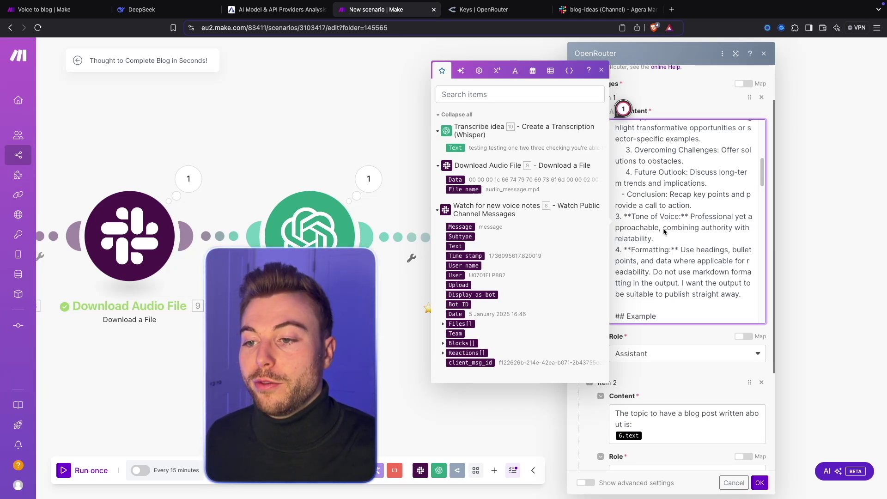
scroll(664, 231, "down", 3)
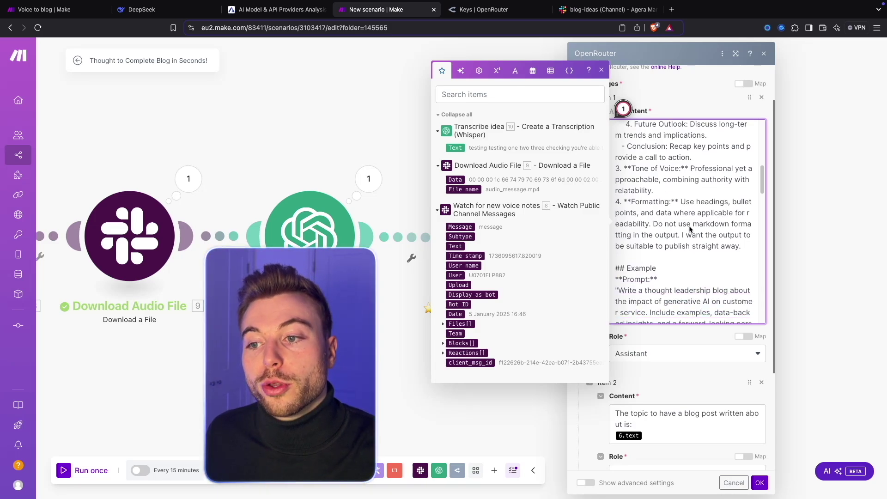
scroll(688, 224, "down", 2)
scroll(685, 216, "down", 2)
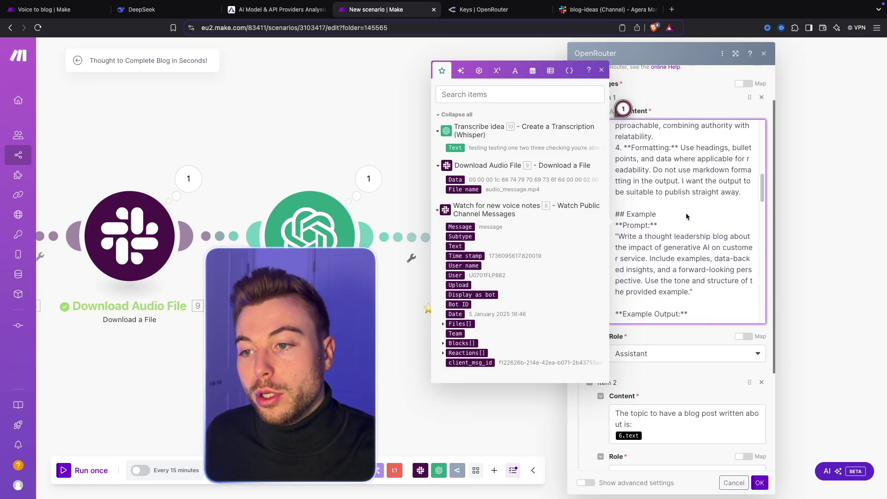
scroll(640, 255, "down", 6)
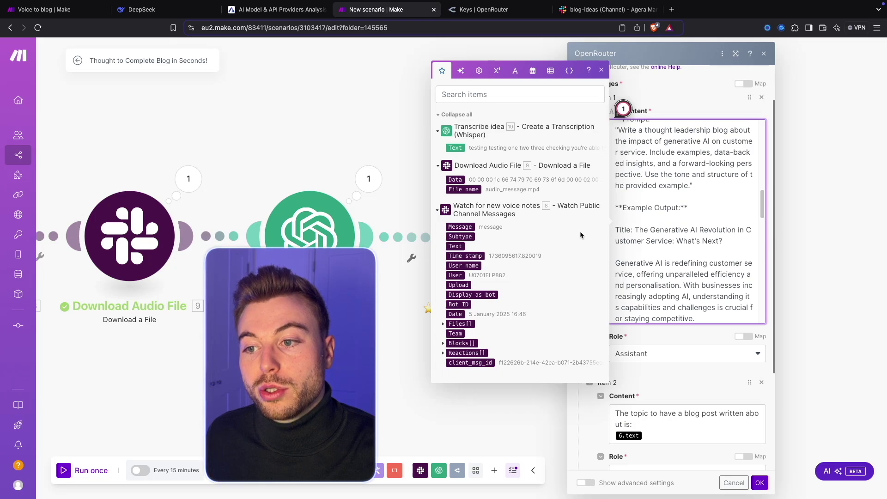
scroll(722, 245, "down", 20)
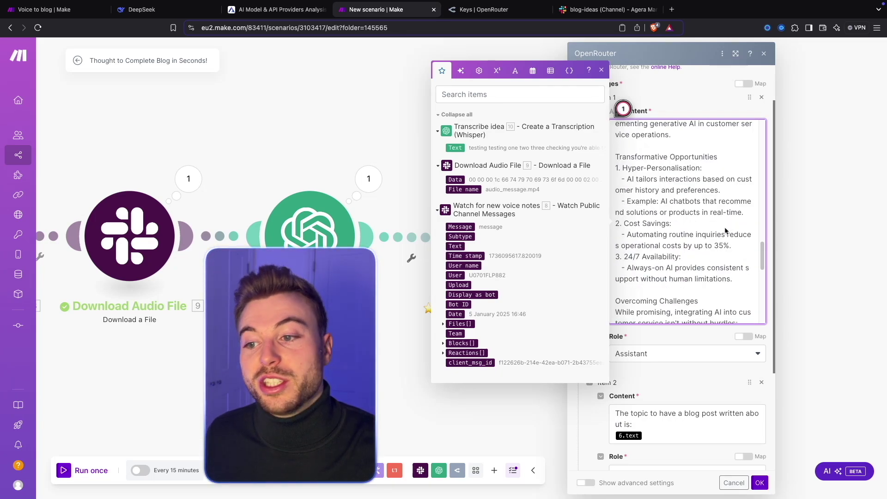
scroll(713, 261, "down", 15)
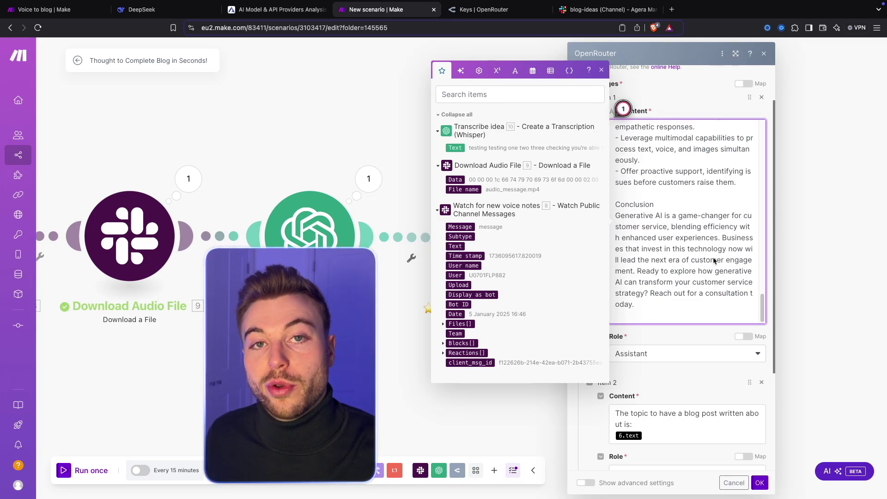
scroll(714, 261, "down", 1)
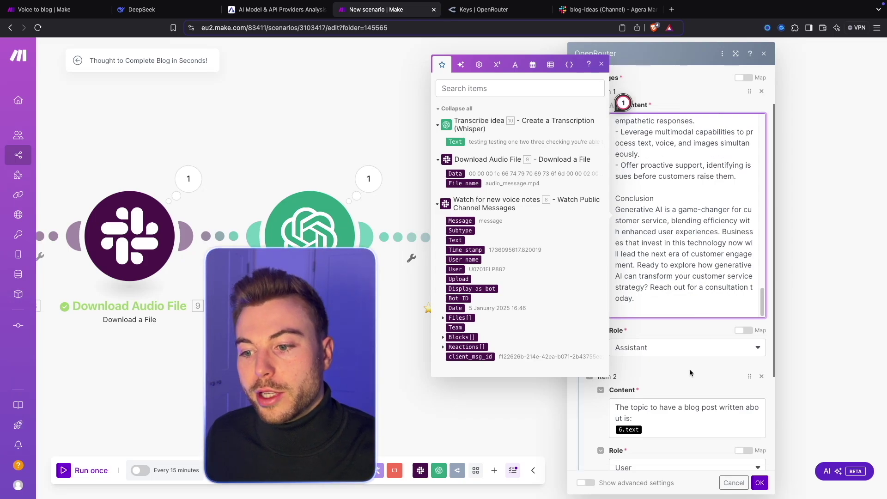
Replace the 6.text mapping in the Item 2 topic message with Transcribe idea's 10. Text.
left_click(601, 64)
scroll(632, 284, "down", 3)
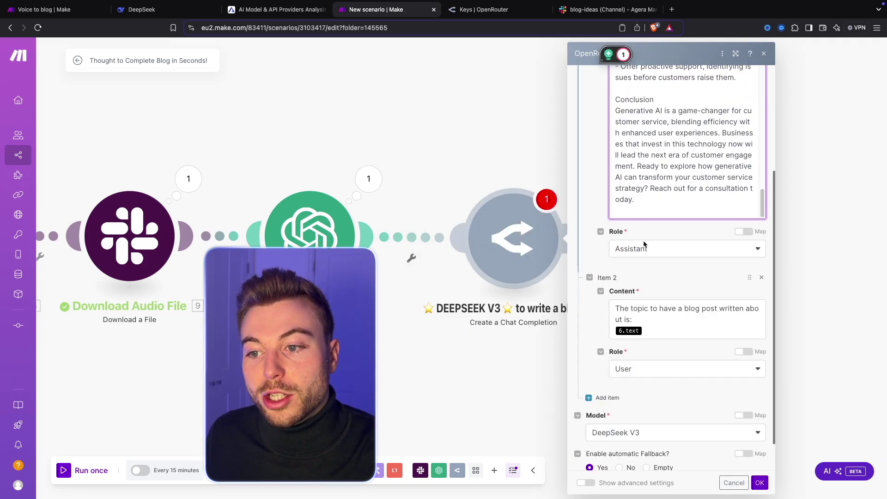
scroll(681, 271, "down", 1)
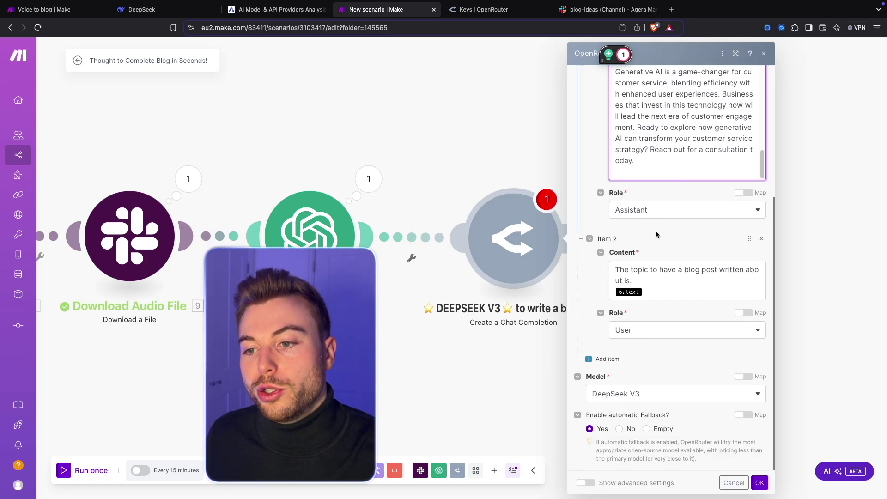
left_click(670, 281)
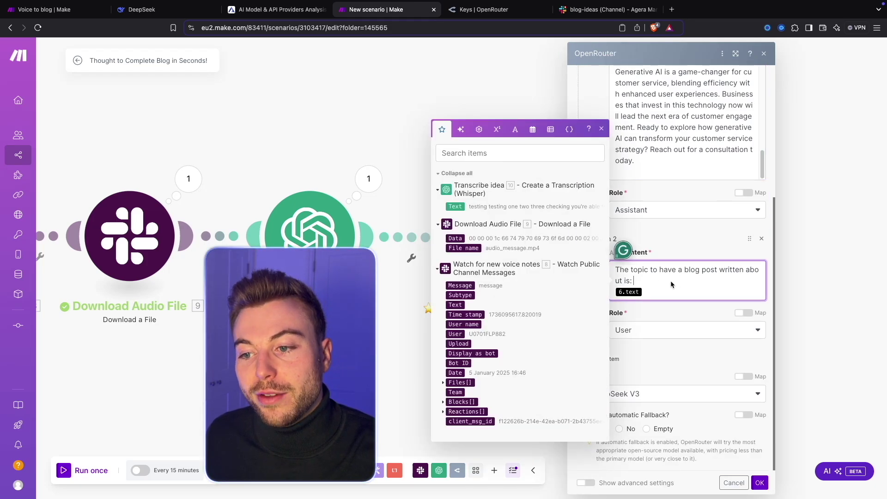
key("BackSpace")
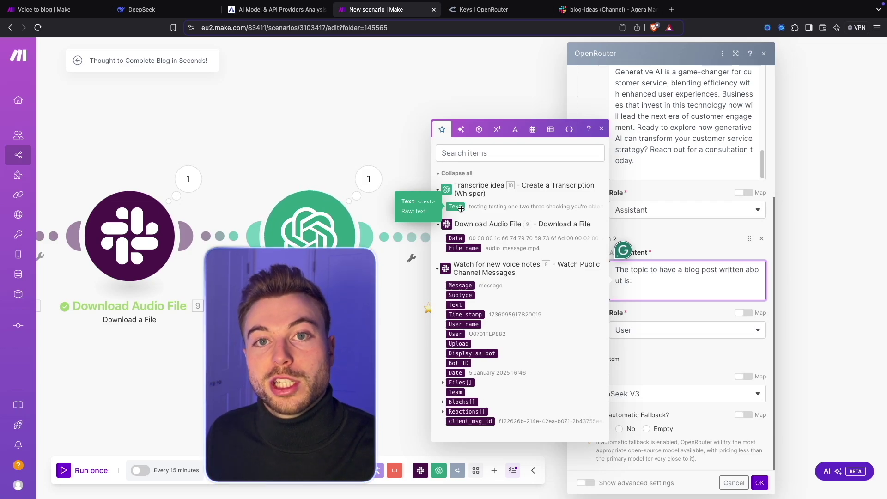
left_click(461, 207)
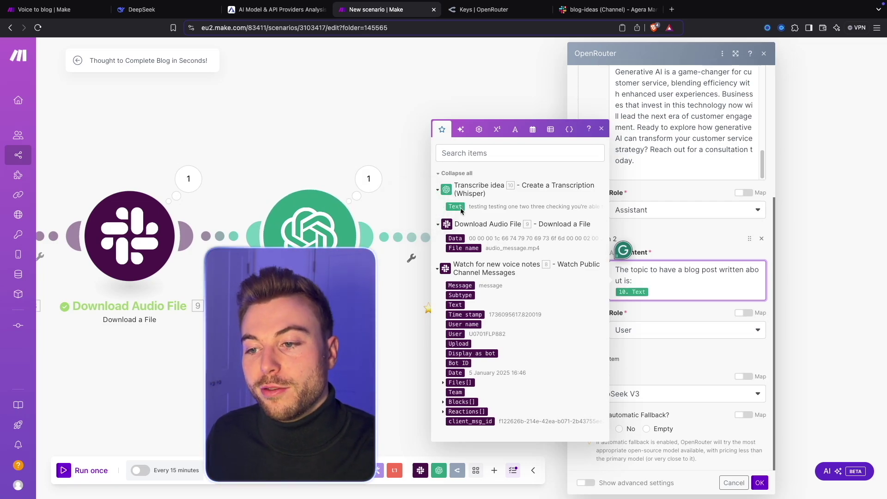
left_click(687, 235)
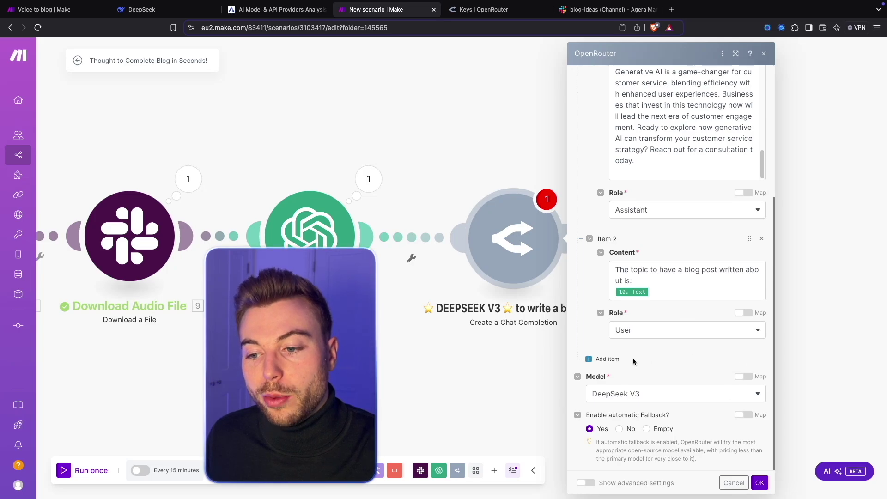
left_click(655, 398)
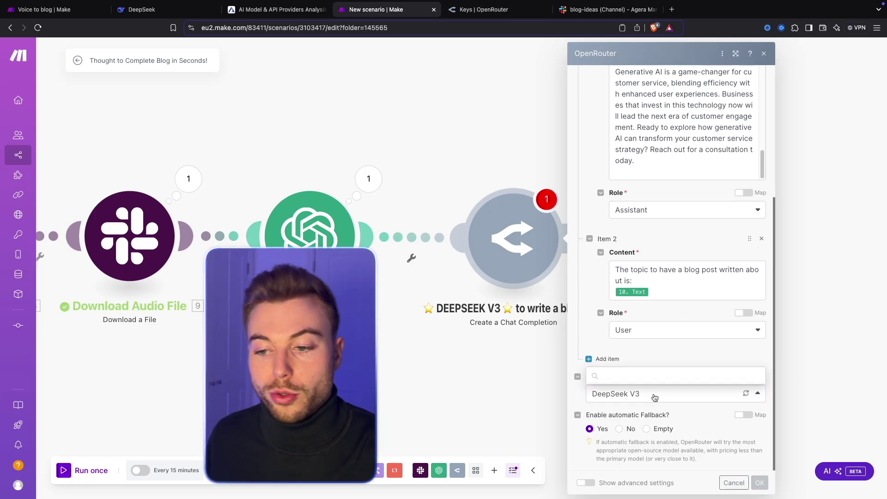
type("ope")
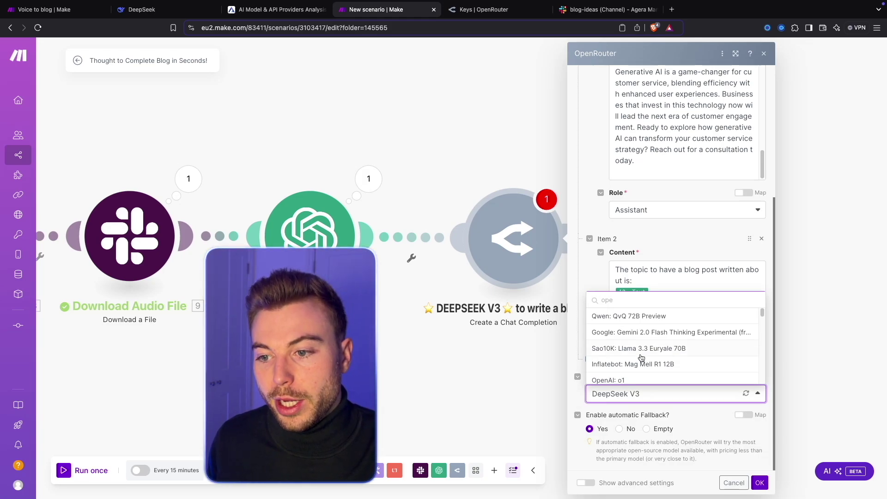
type("nai")
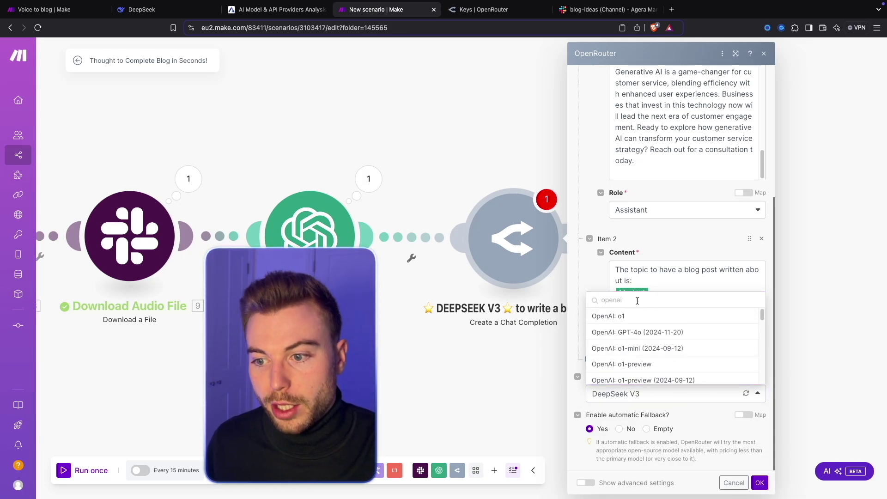
scroll(653, 341, "down", 3)
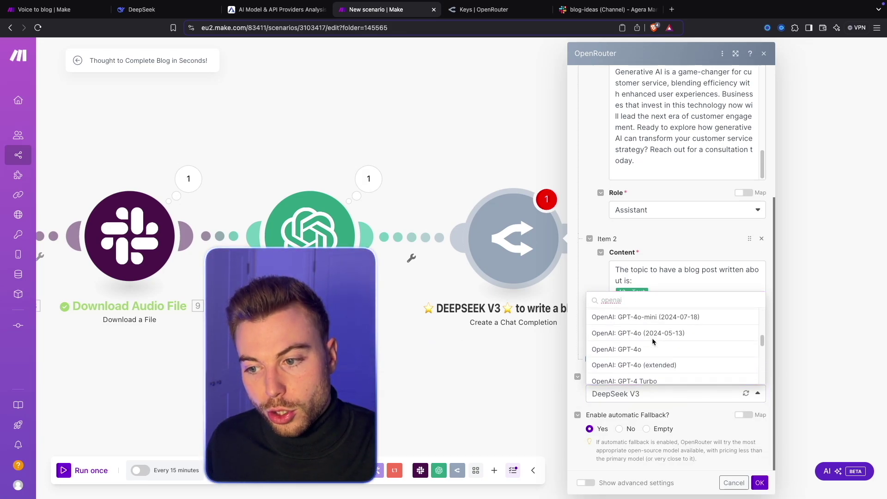
key("ctrl+a")
type("free")
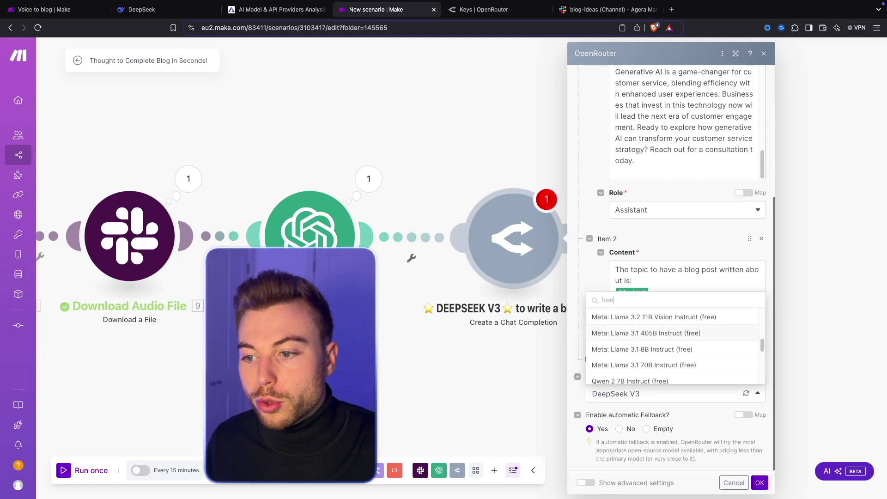
scroll(638, 351, "up", 5)
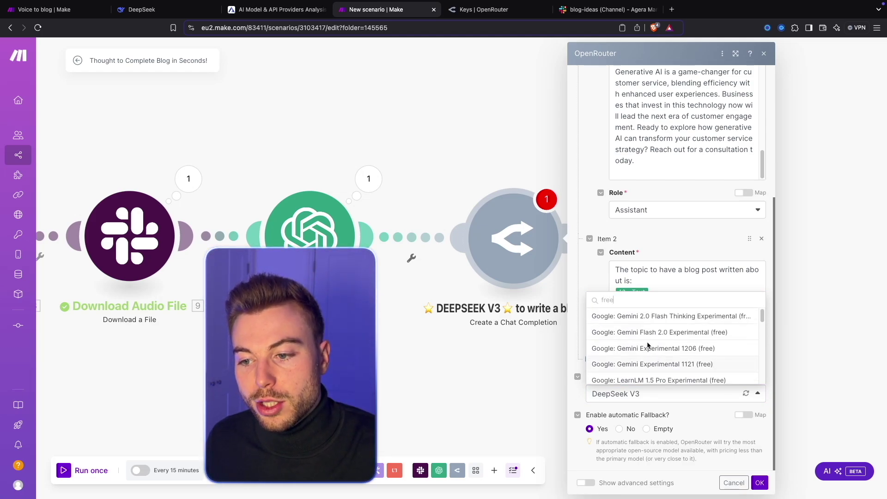
left_click(589, 274)
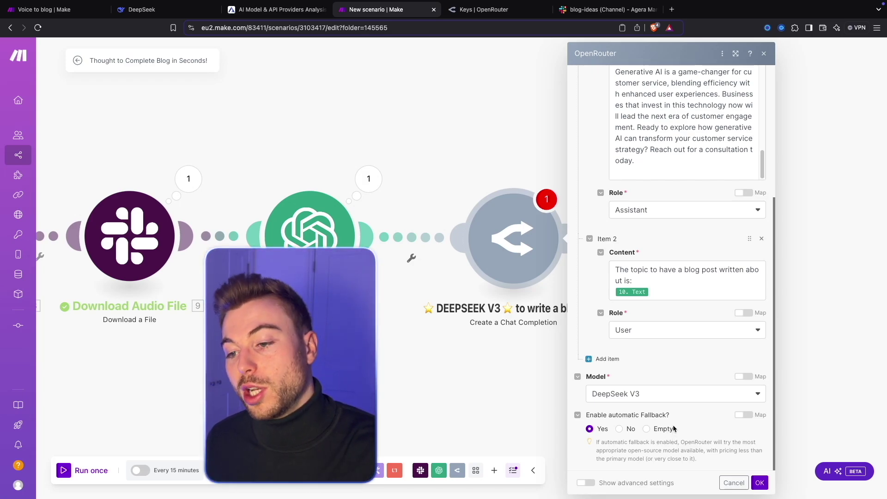
Save the DeepSeek V3 module and add a new OpenAI module after it.
left_click(760, 482)
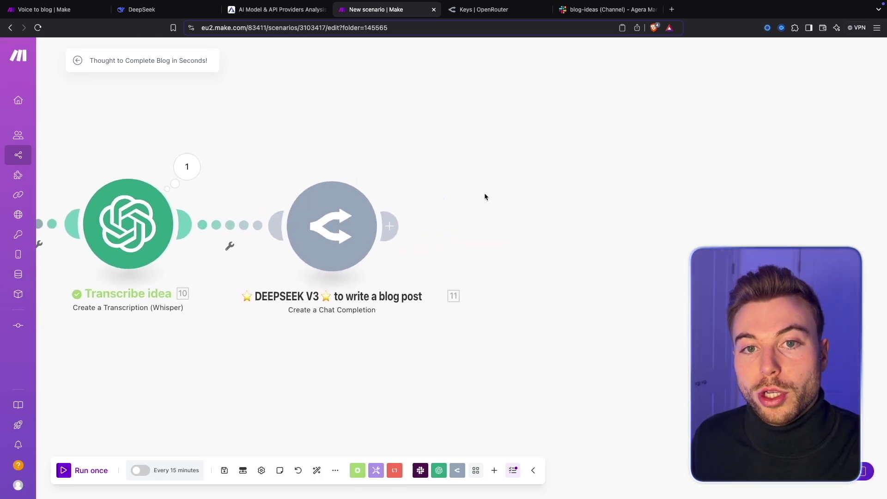
left_click_drag(484, 197, 370, 194)
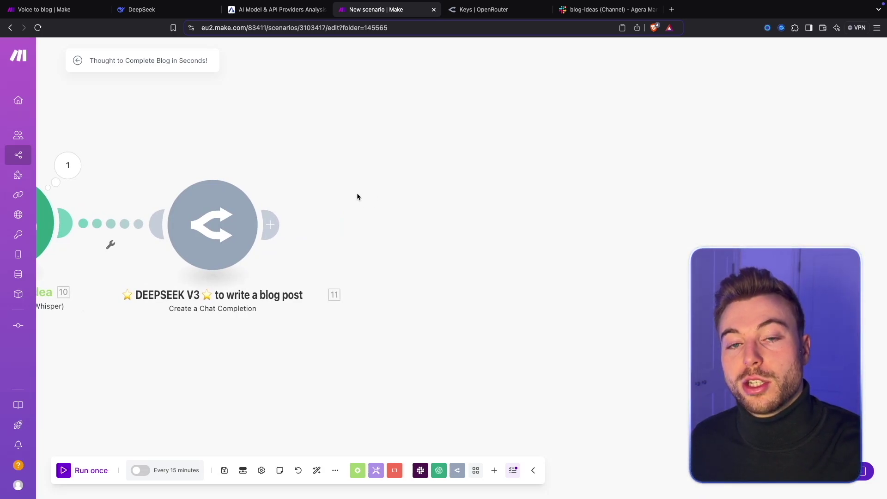
left_click(271, 225)
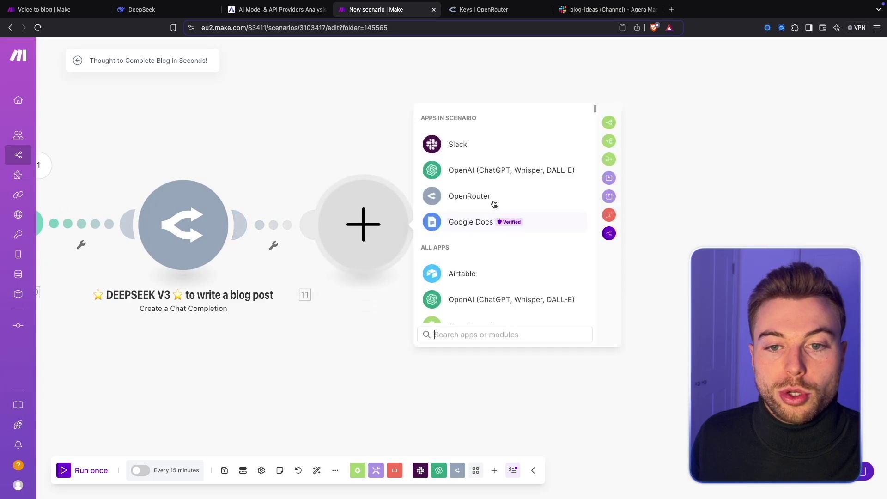
left_click(482, 169)
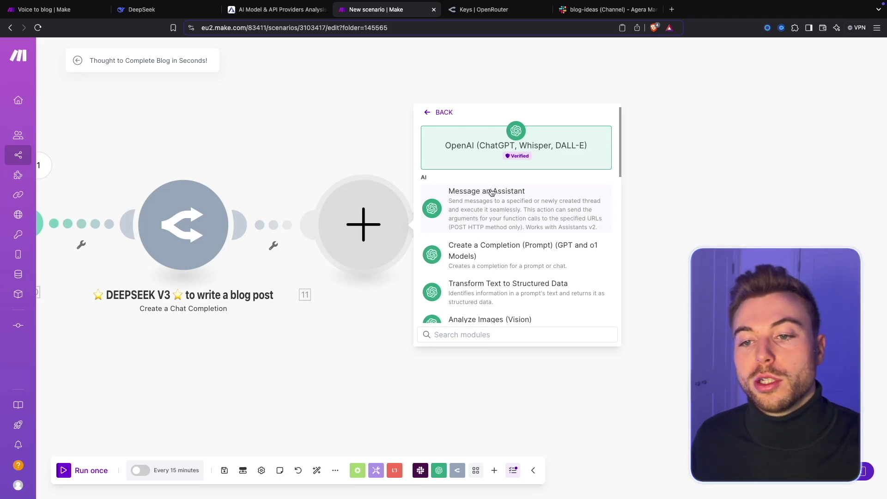
Choose Create a Completion with model gpt-4o-2024-11-20 and add a User message.
left_click(460, 255)
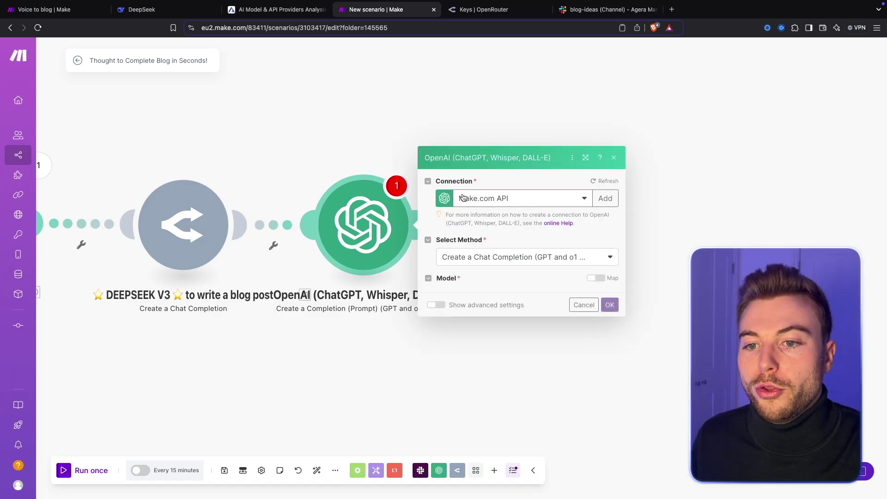
left_click(446, 224)
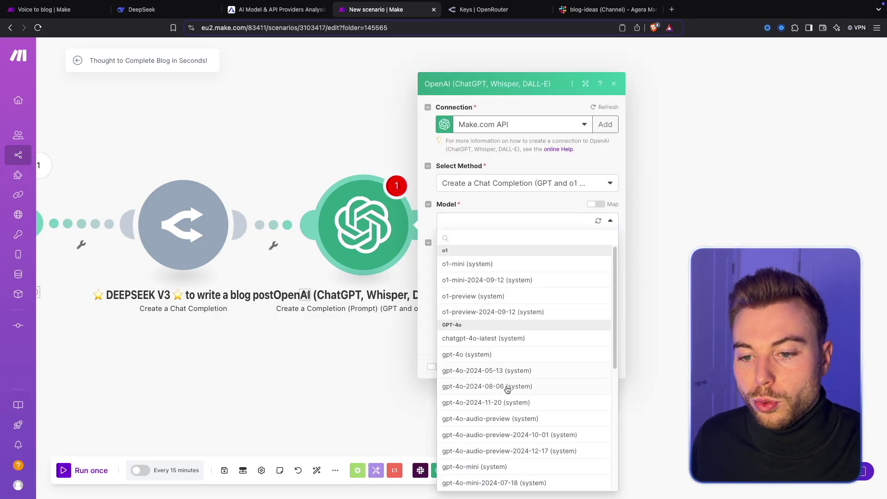
left_click(512, 402)
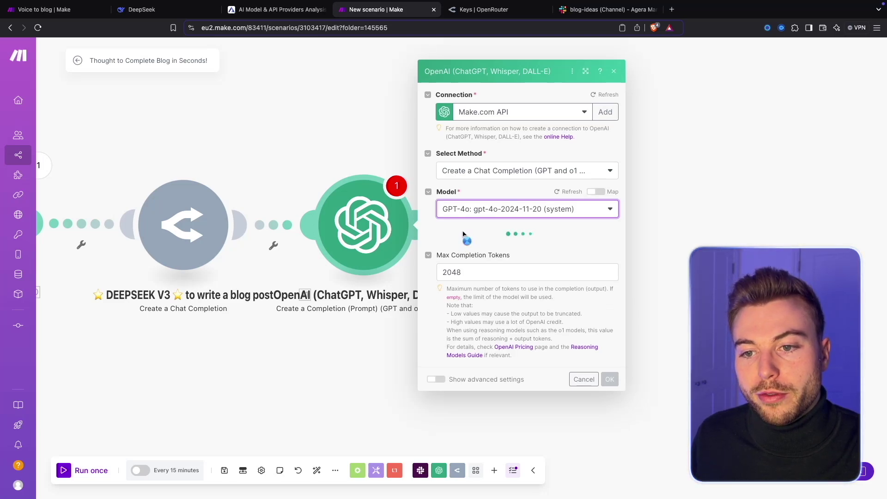
left_click(457, 235)
left_click(508, 262)
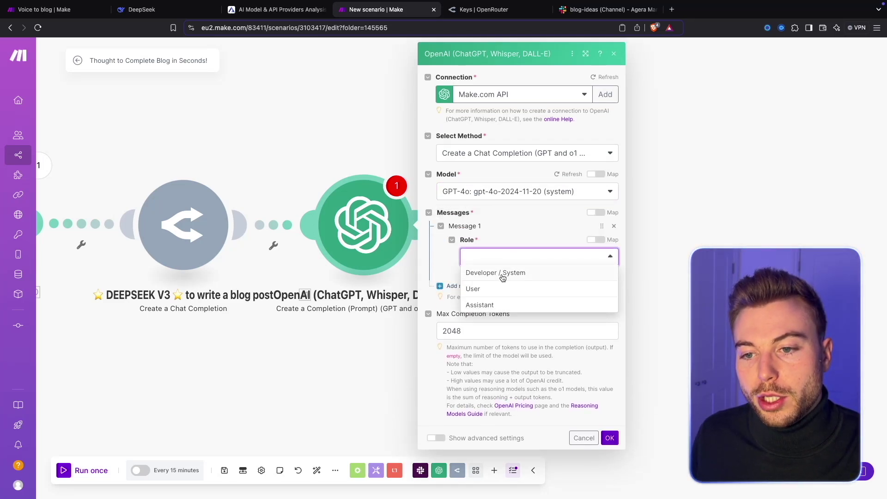
left_click(500, 288)
Prompt 'Please create a new highly engaging title for the following blog post:' plus DeepSeek's Message.Content, and save.
left_click(502, 288)
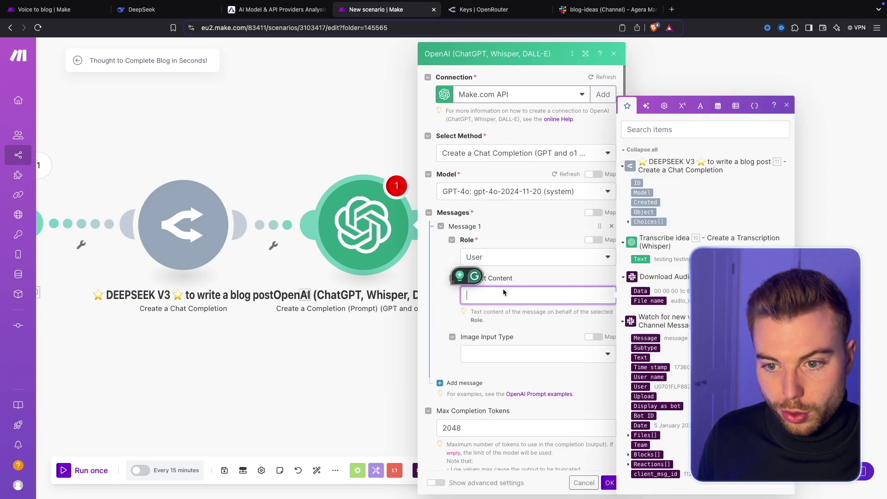
type("Please create a new highly en")
key("BackSpace")
type("engaging tit")
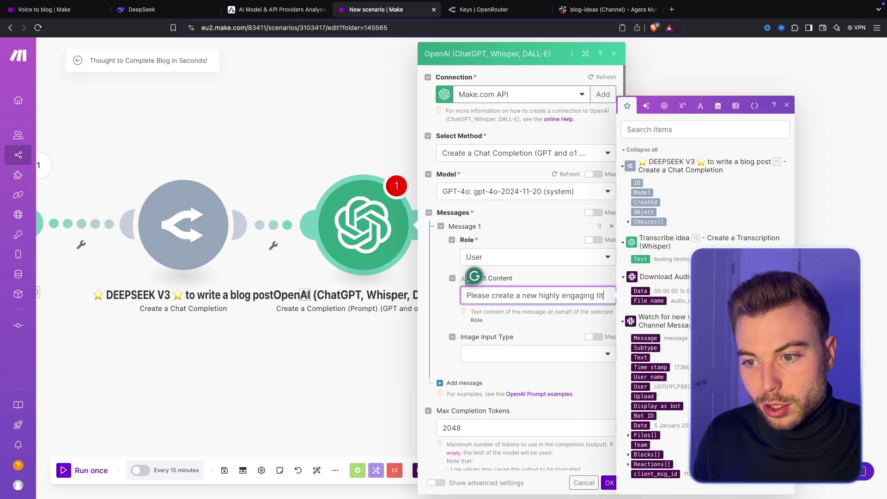
type("le for the following blog post:")
key("Return")
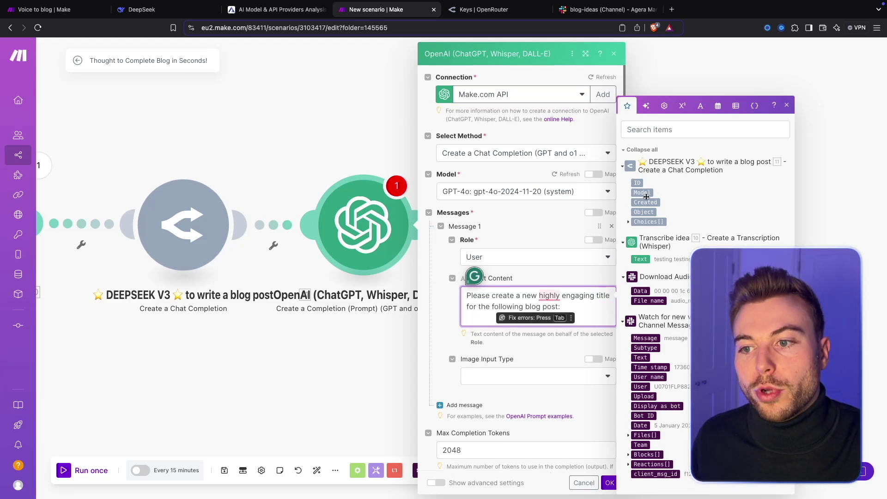
left_click(627, 224)
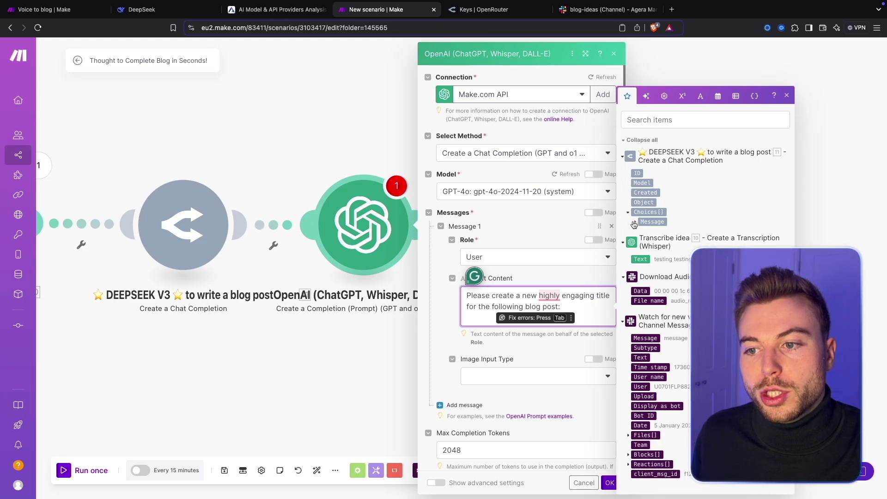
left_click(635, 223)
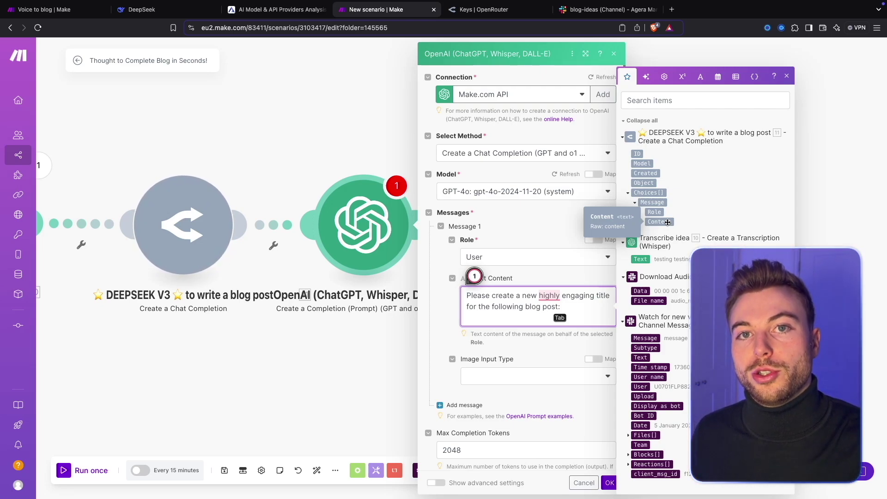
left_click(668, 222)
left_click_drag(667, 222, 531, 316)
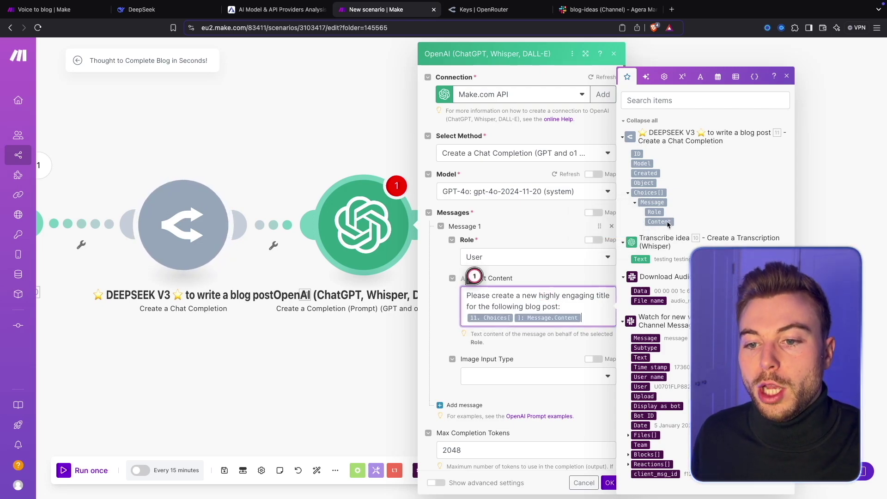
left_click(571, 276)
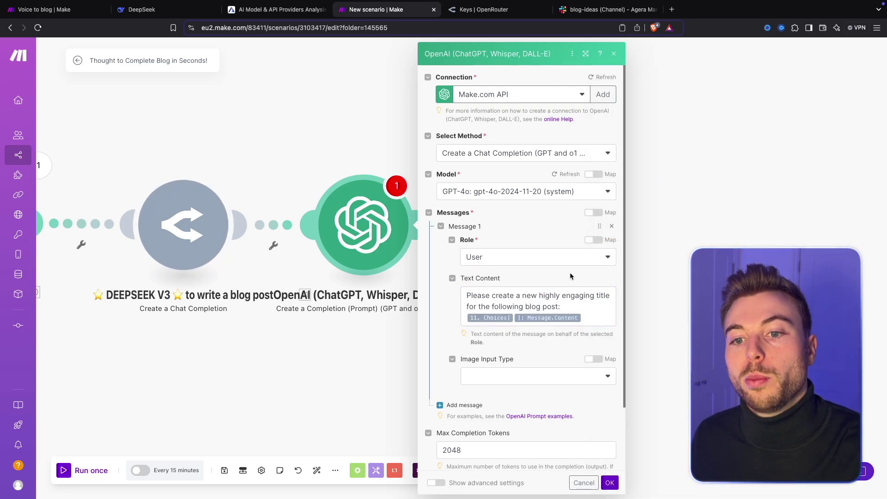
scroll(571, 276, "down", 2)
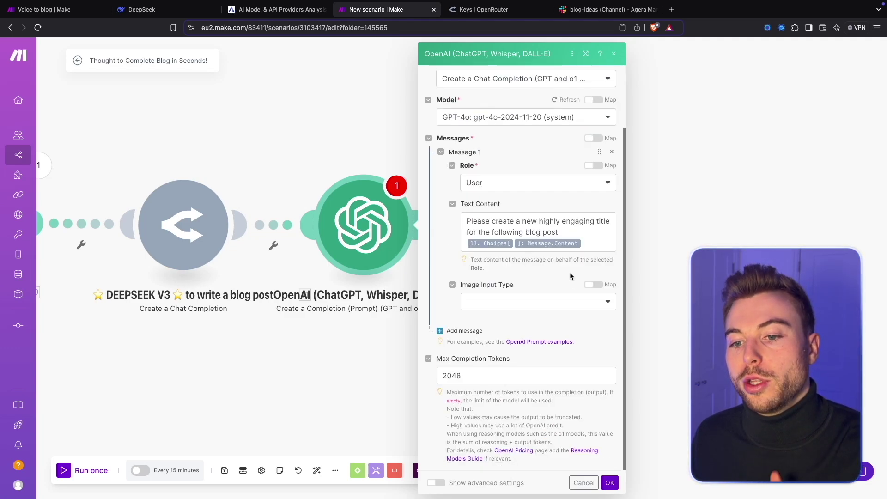
left_click(610, 483)
Rename the OpenAI module to 'Generate a title' and add a new module after it.
right_click(389, 240)
left_click(427, 289)
type("G")
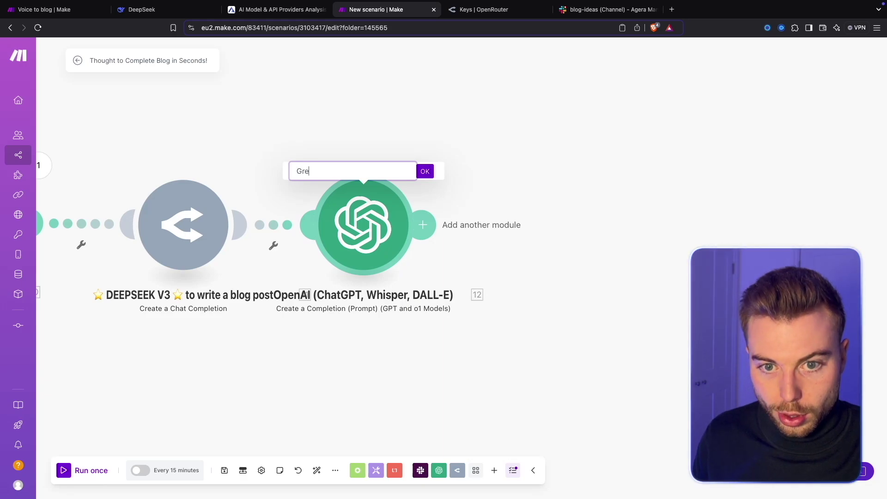
type("enerate a titl")
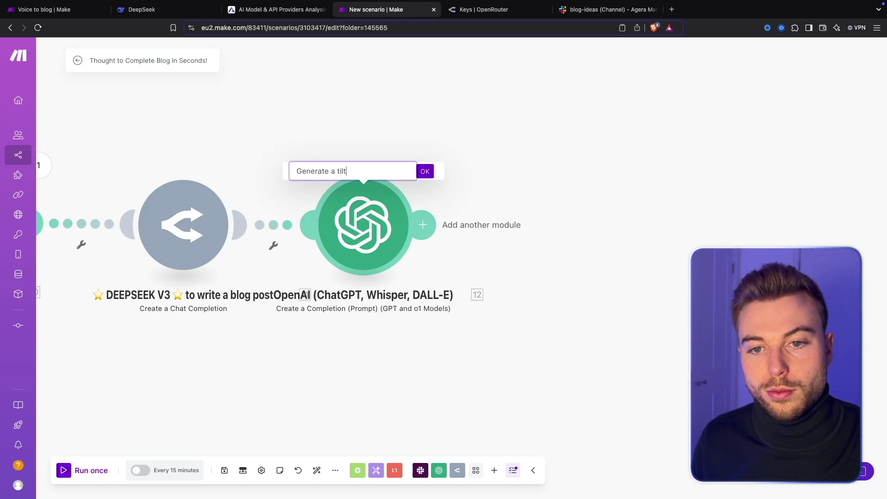
type("e")
key("Return")
left_click(408, 227)
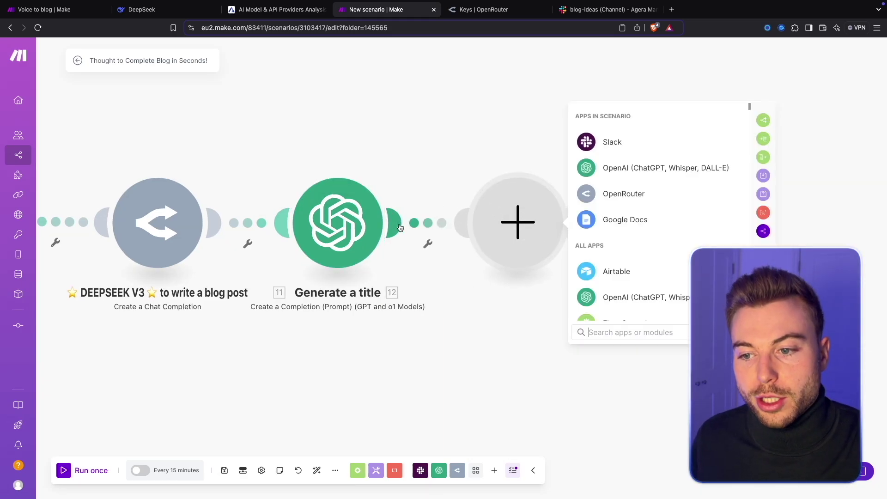
Add Google Docs Create a Document, naming the document with the generated title.
type("google")
type("doc")
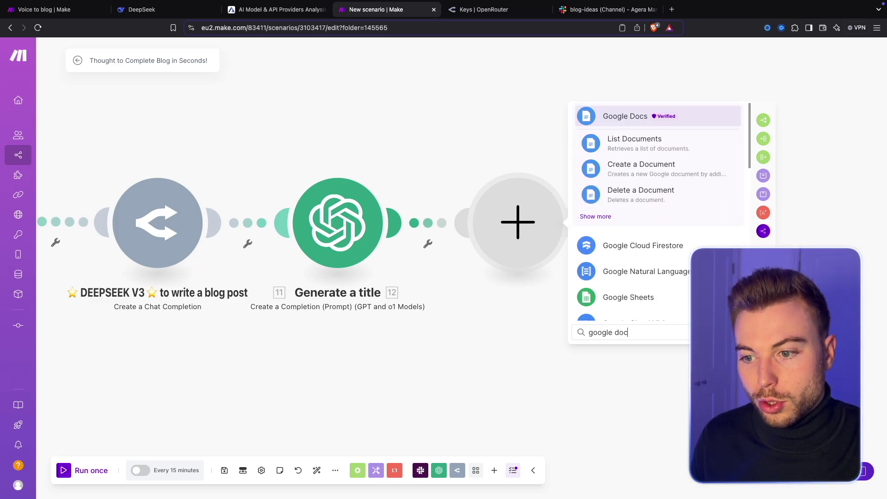
left_click(619, 168)
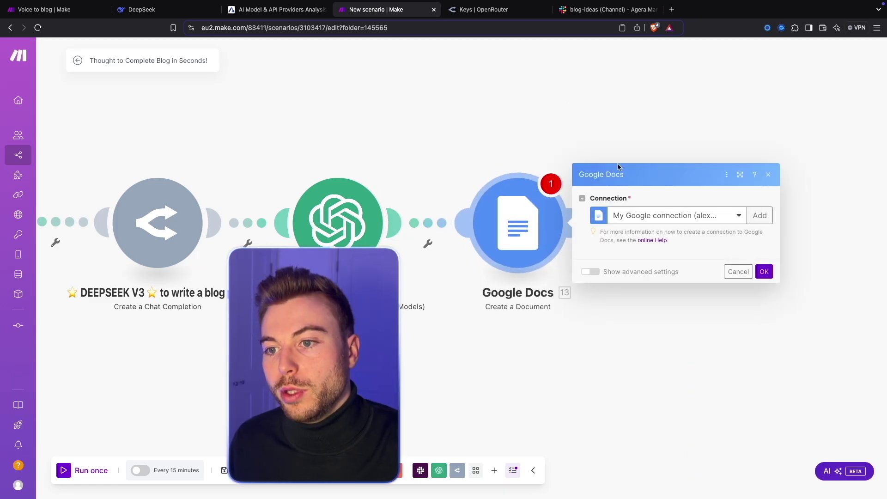
left_click(633, 192)
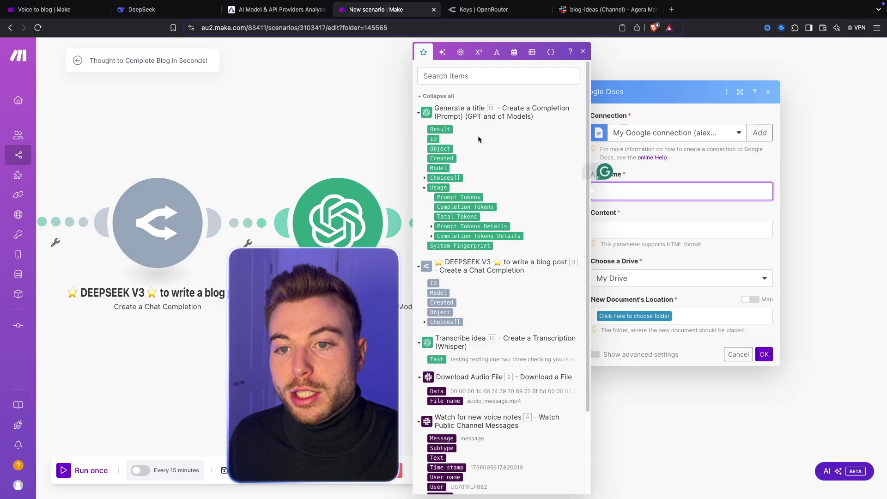
left_click(440, 129)
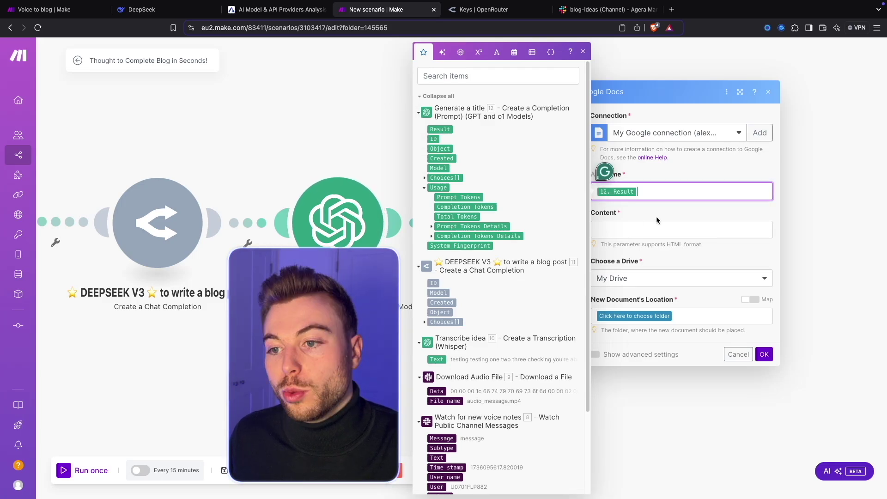
left_click(656, 212)
Set the document content to DeepSeek's Message.Content and the folder to Blog Posts.
left_click(619, 227)
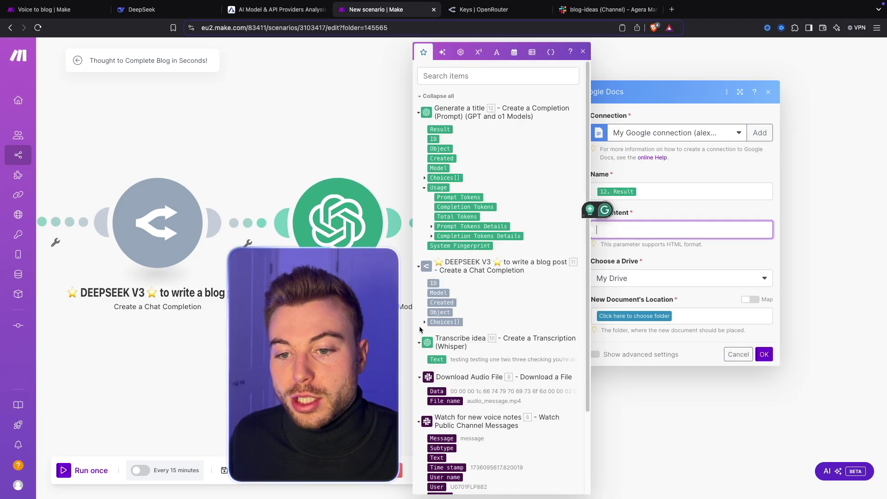
left_click(425, 321)
scroll(437, 322, "down", 1)
left_click(431, 307)
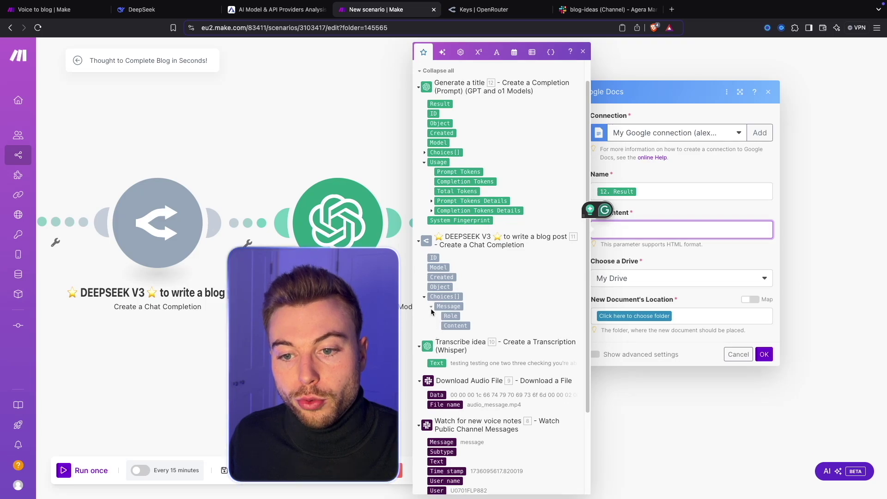
left_click(463, 325)
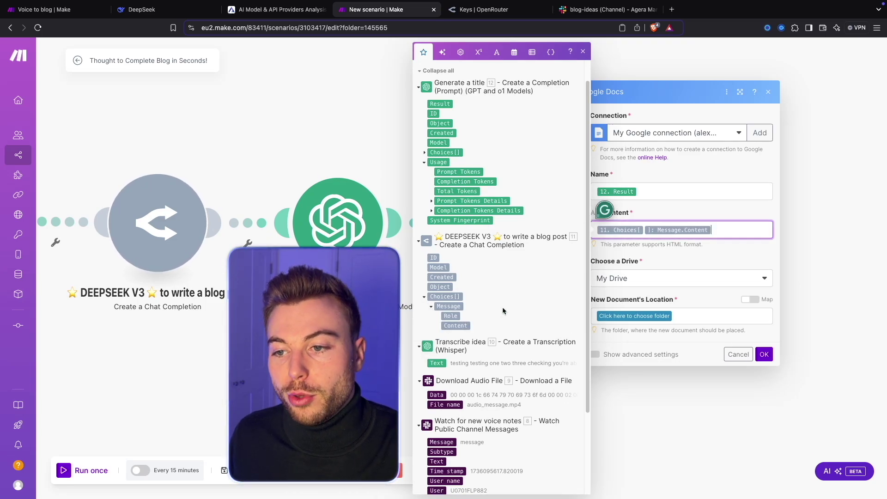
left_click(709, 176)
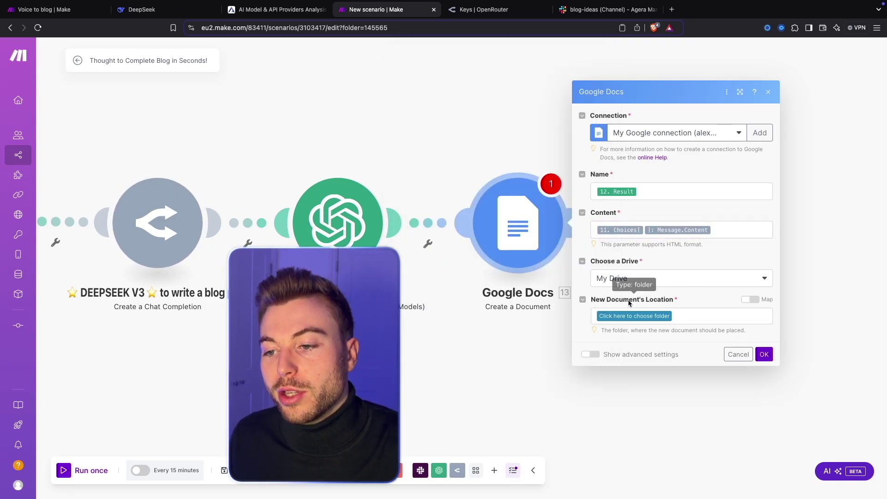
left_click(637, 317)
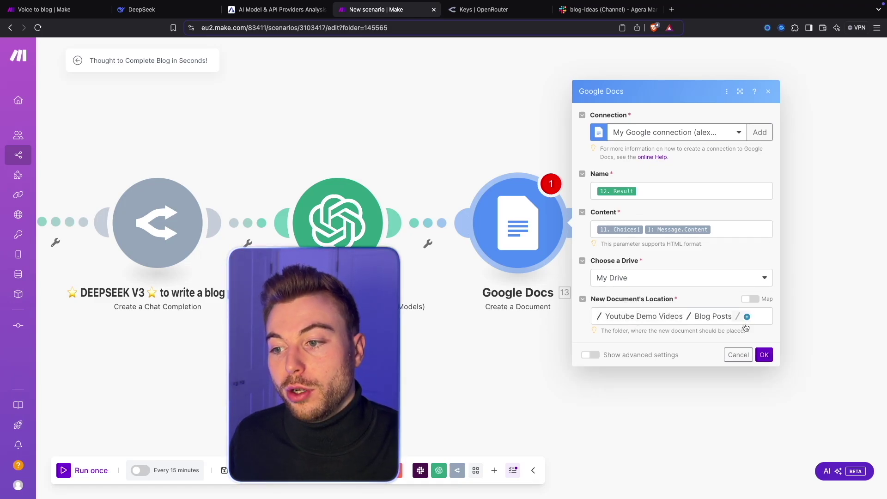
left_click(763, 355)
Rename the Google Docs module to 'Store blog post' and save the scenario.
right_click(547, 240)
left_click(529, 274)
type("Store blog post")
key("Return")
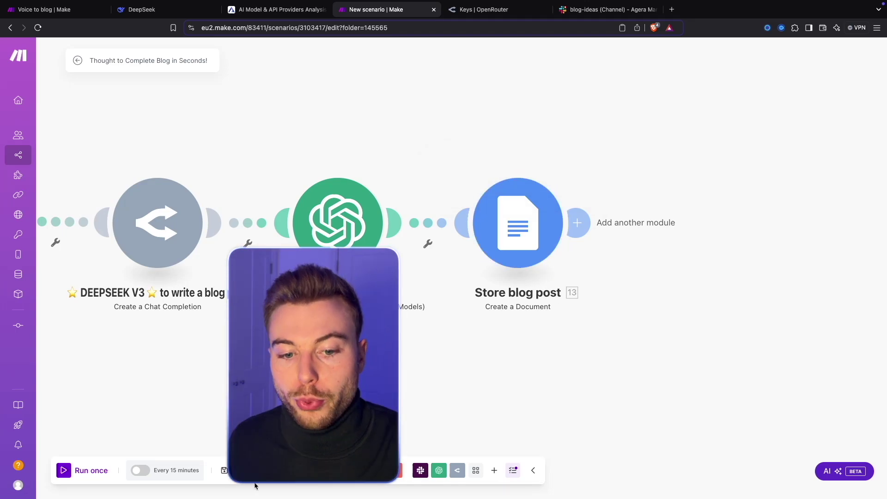
left_click(224, 470)
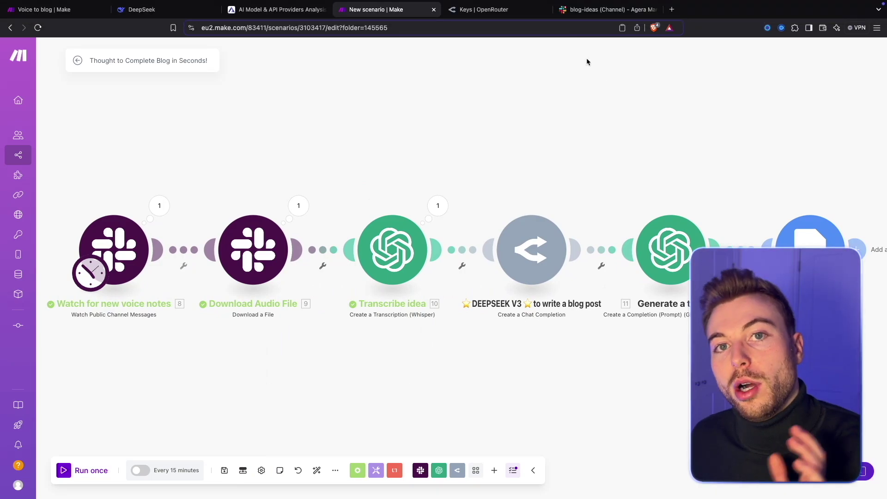
left_click(596, 9)
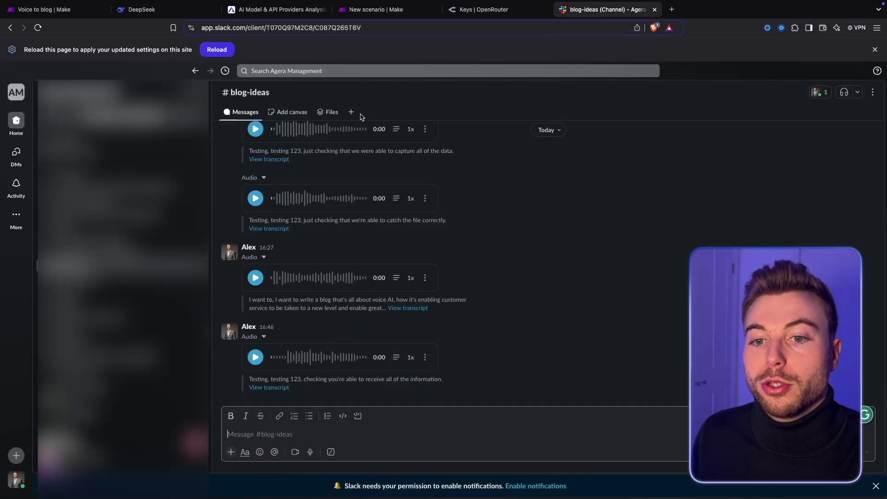
Record a 19-second voice note and post it in #blog-ideas.
left_click(312, 452)
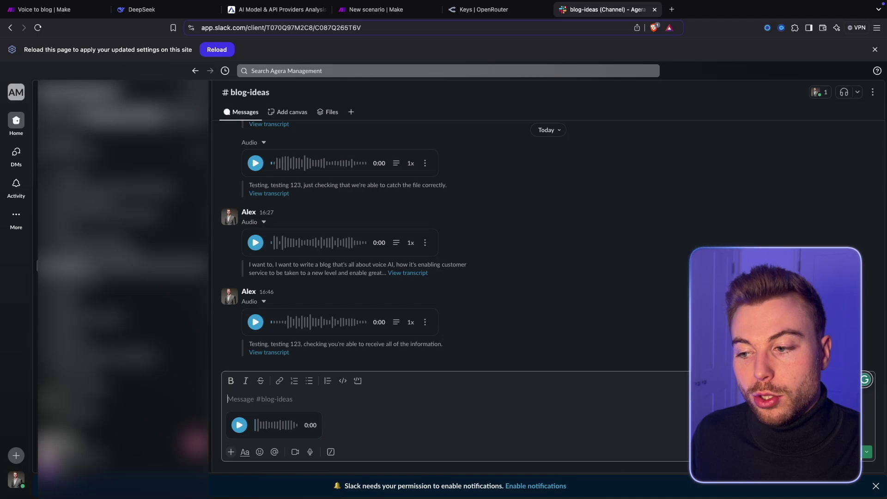
key("Return")
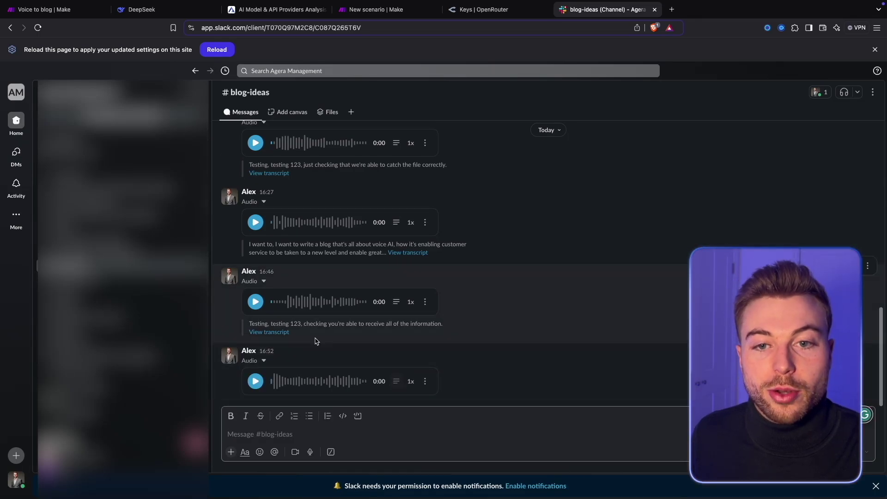
Run the Make scenario once so all six modules process the new voice note.
left_click(376, 13)
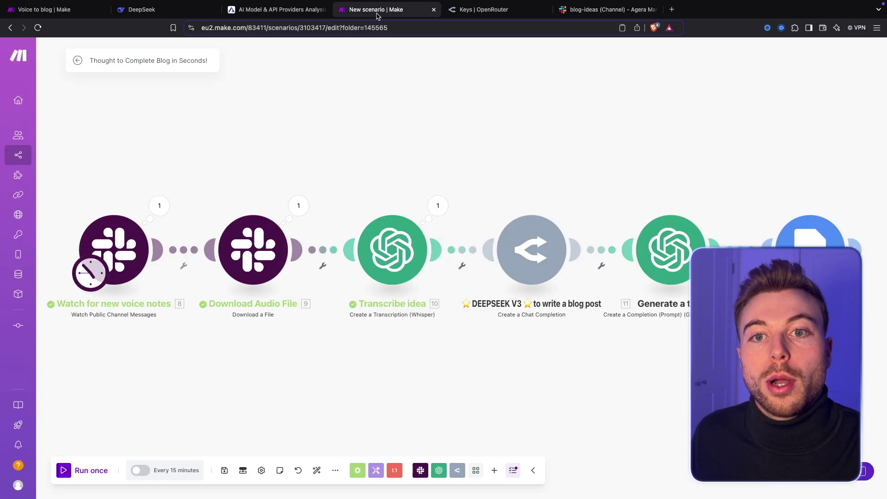
left_click(95, 473)
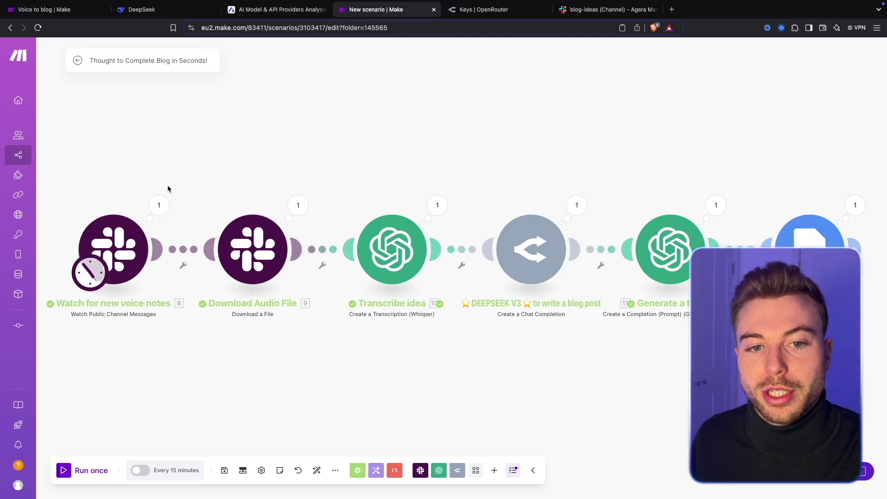
Inspect the Slack trigger and Download Audio File outputs, then view Transcribe idea's Whisper transcript.
left_click(162, 208)
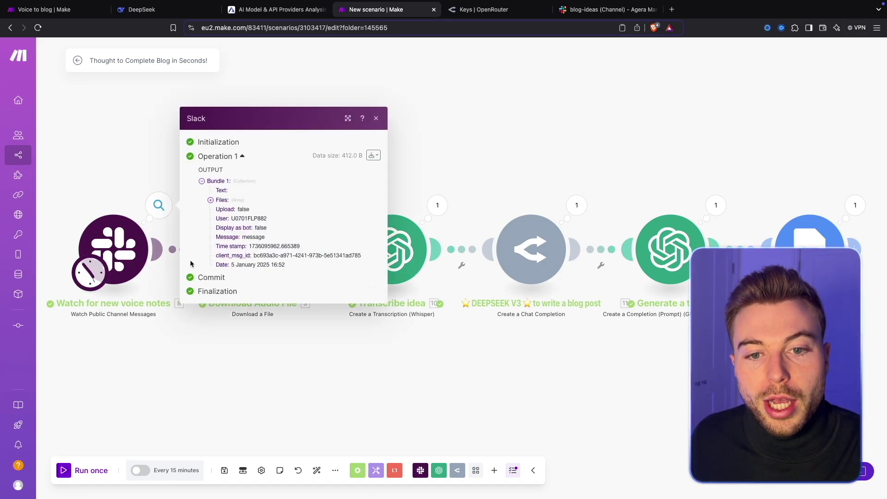
left_click(211, 200)
left_click(219, 209)
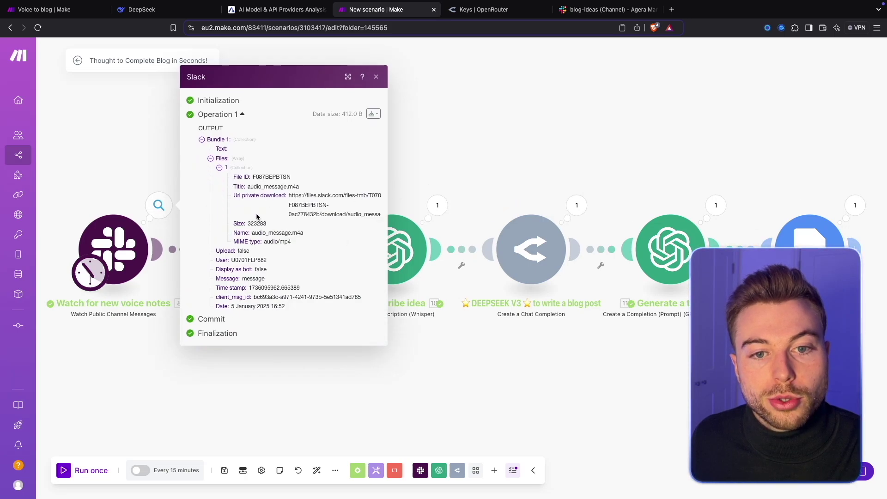
left_click(472, 186)
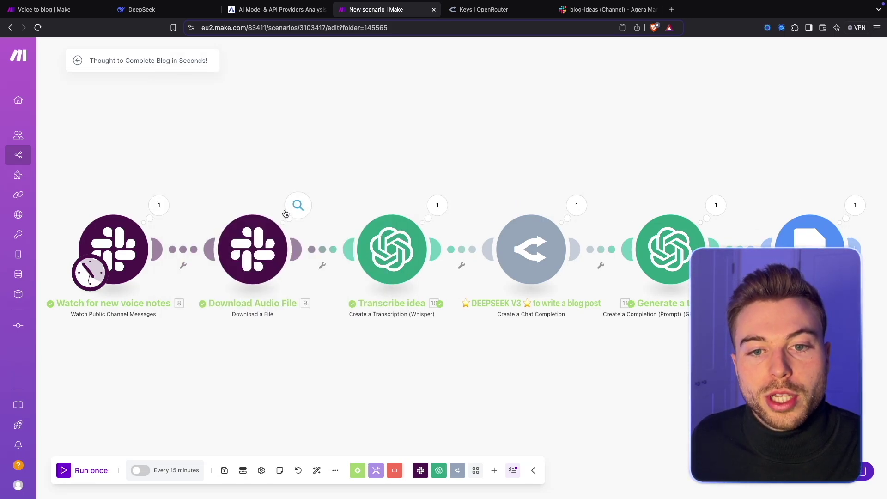
left_click(298, 205)
left_click(277, 150)
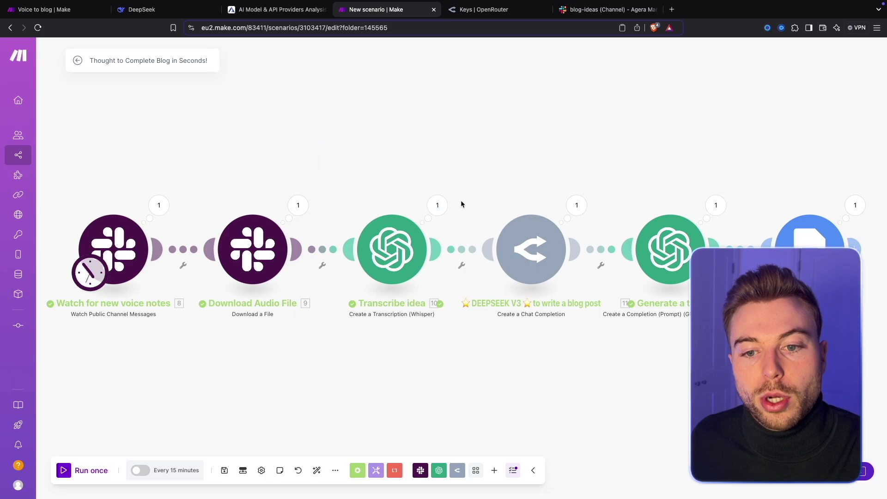
left_click(446, 204)
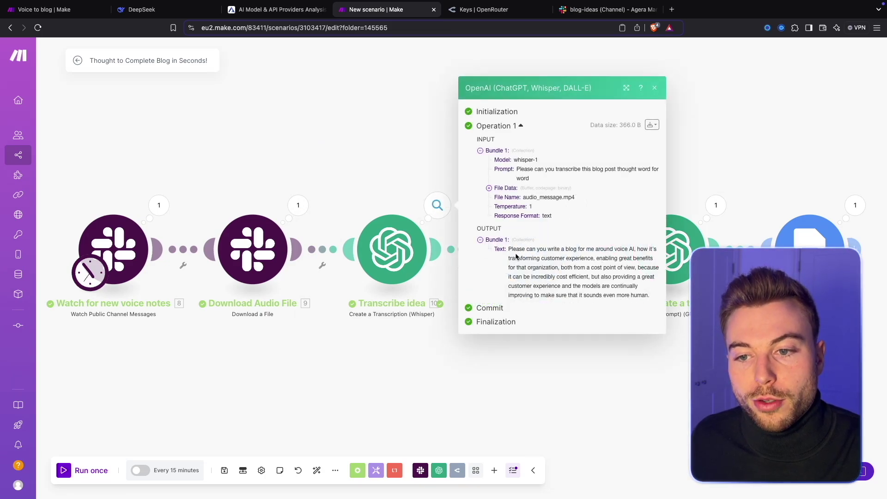
Read DeepSeek's post 'How Voice AI is Revolutionizing Customer Experience', then close it to show all modules.
left_click(529, 246)
left_click(576, 205)
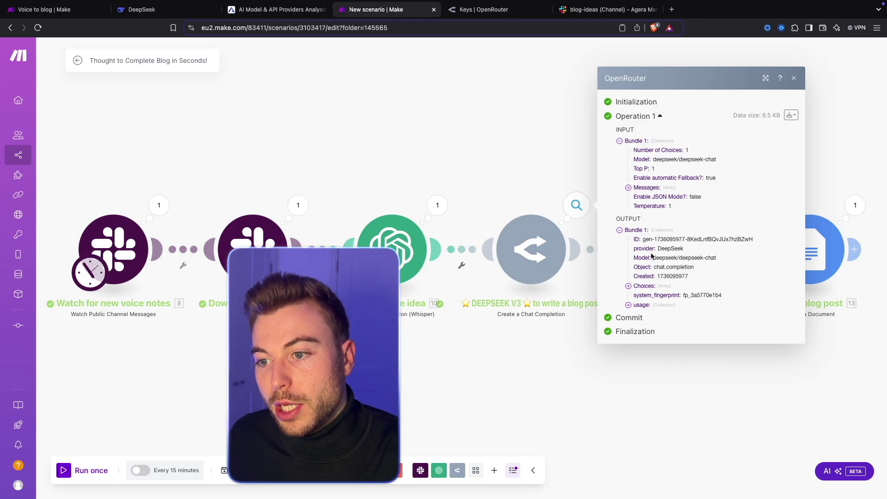
left_click(628, 286)
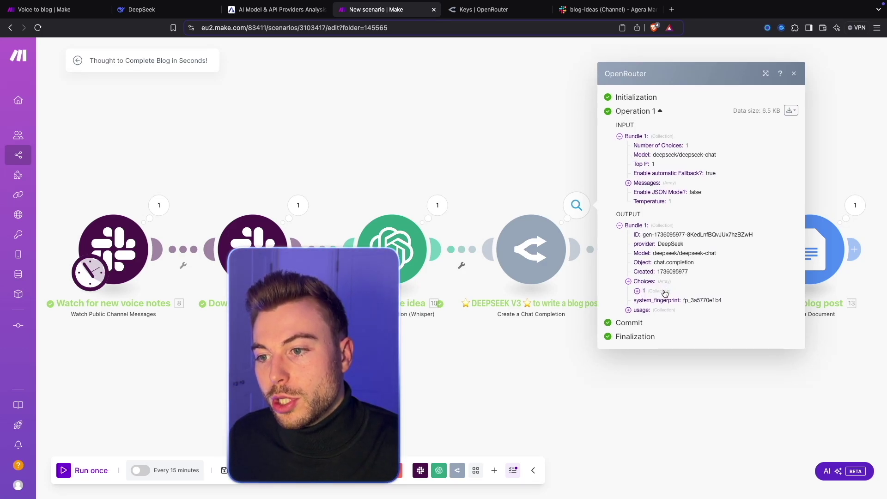
left_click(649, 294)
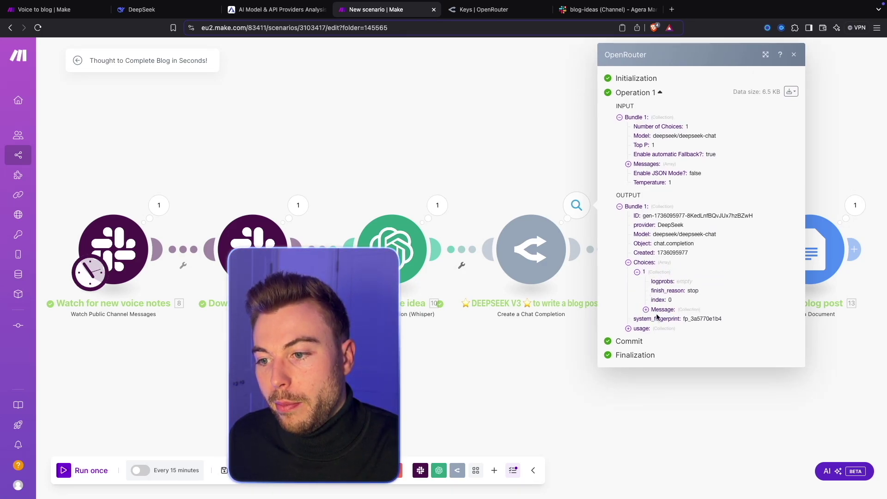
left_click(646, 308)
left_click(663, 329)
scroll(693, 300, "down", 5)
left_click_drag(674, 241, 736, 434)
scroll(734, 430, "down", 15)
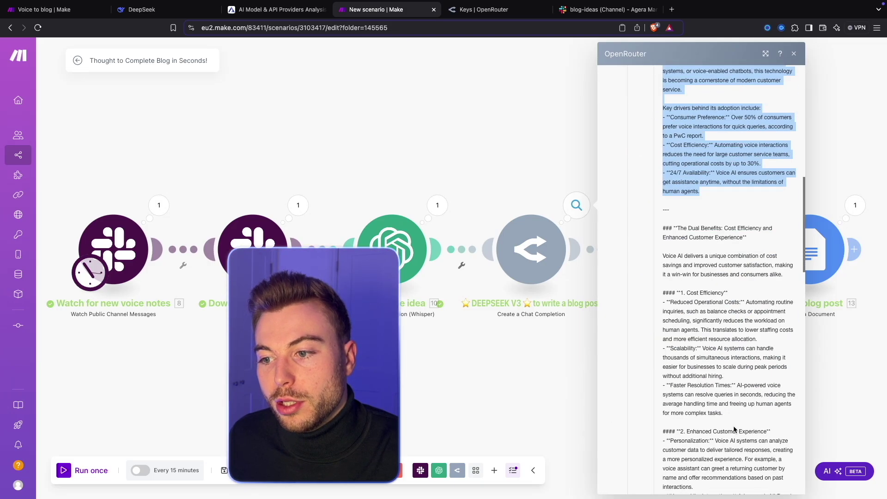
left_click(476, 151)
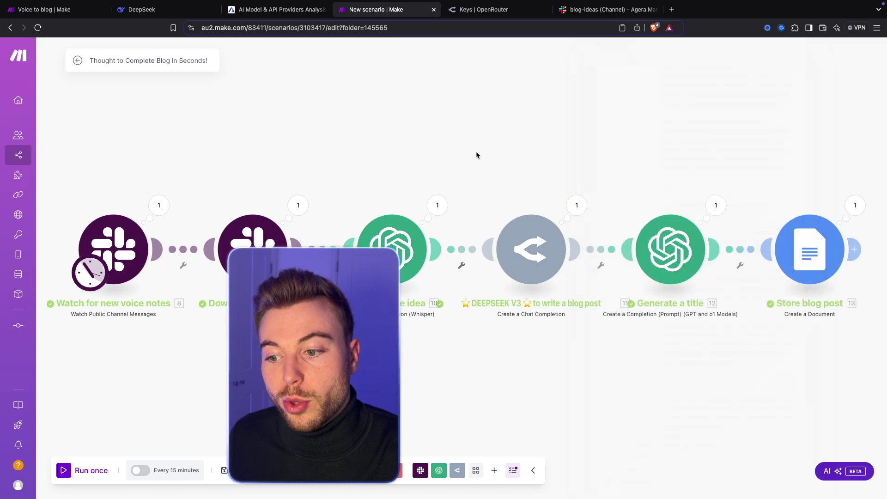
left_click_drag(689, 138, 451, 140)
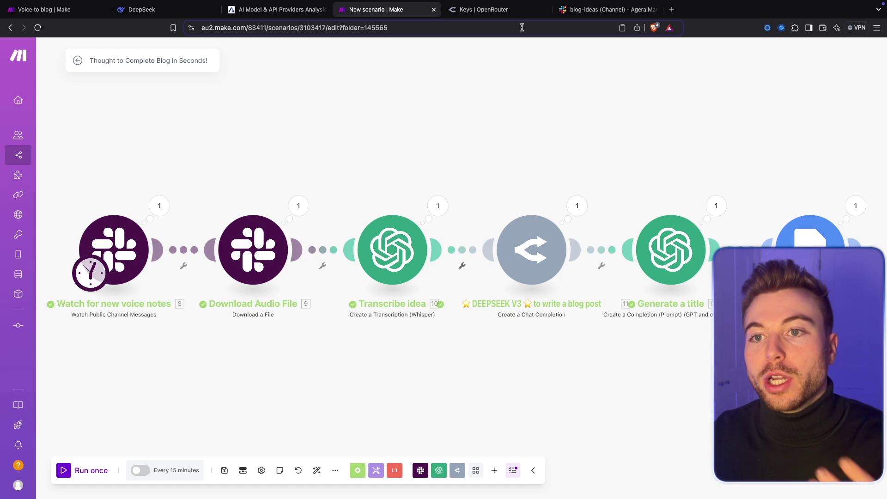
Open OpenRouter's Activity page listing DeepSeek V3 requests with token counts and costs.
left_click(506, 10)
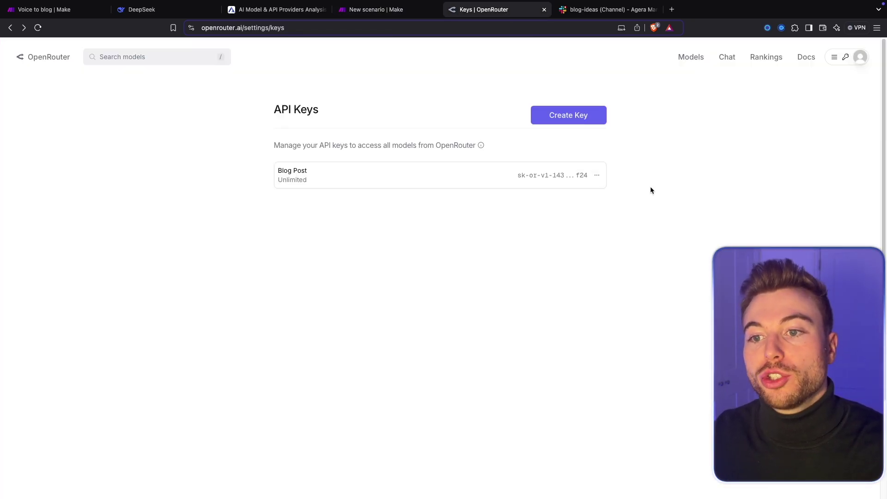
left_click(859, 57)
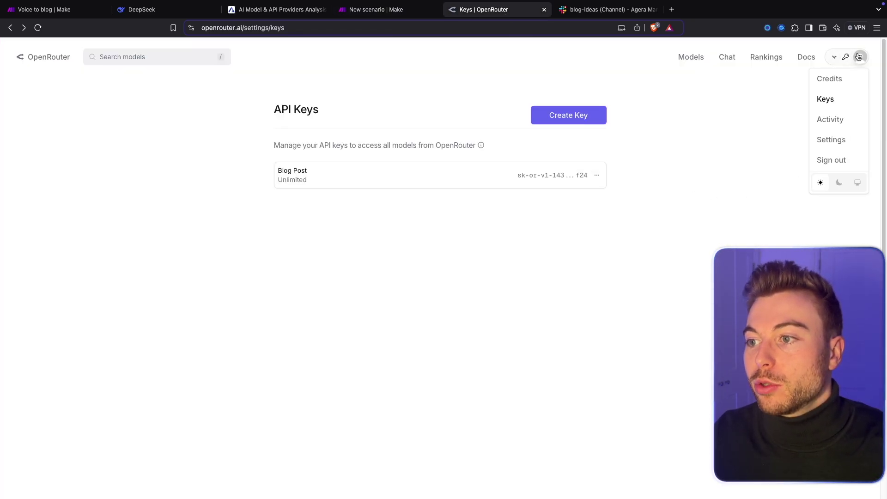
left_click(825, 121)
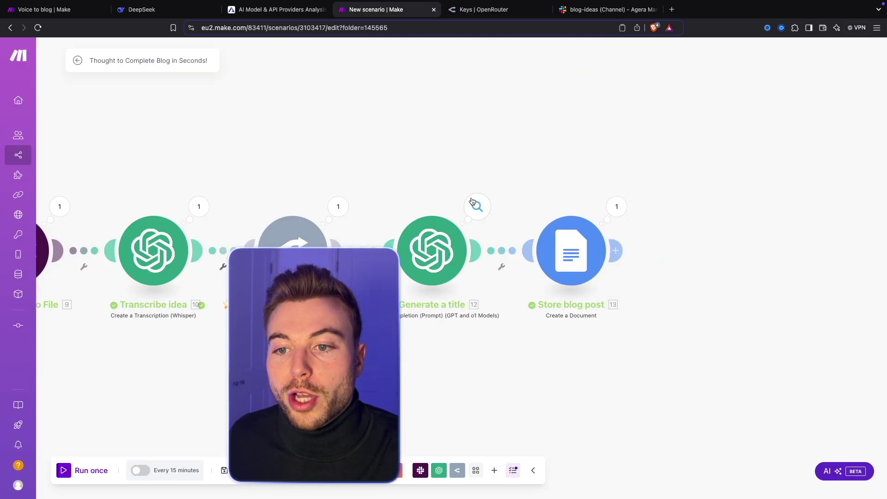
Review the GPT-4o title in the Generate a title output's Choices message content.
left_click(472, 201)
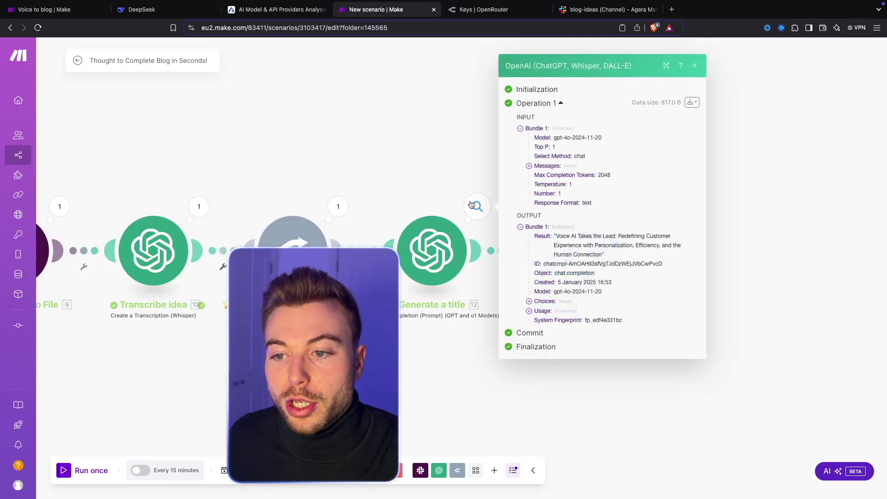
left_click_drag(557, 236, 609, 258)
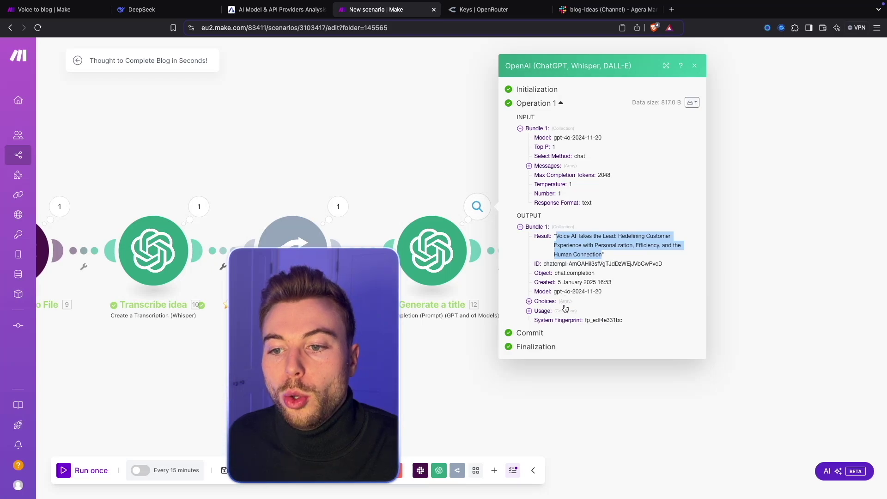
left_click(547, 303)
left_click(547, 306)
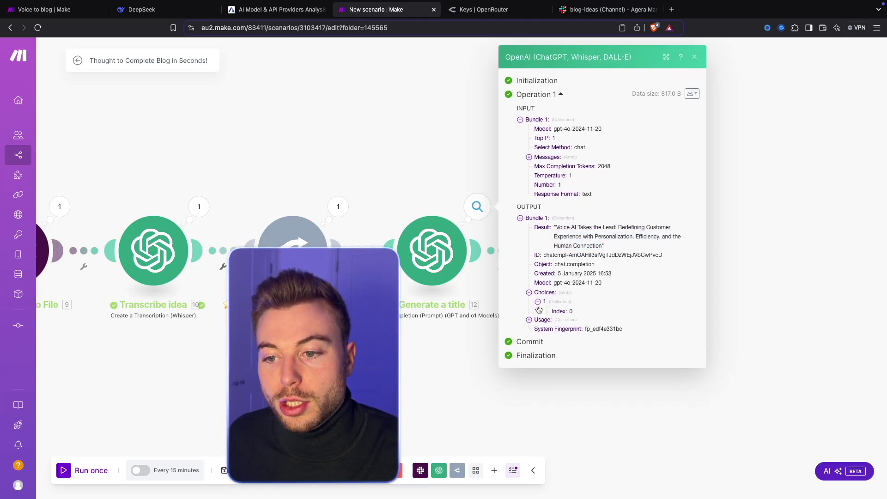
left_click(544, 317)
left_click_drag(577, 336, 664, 359)
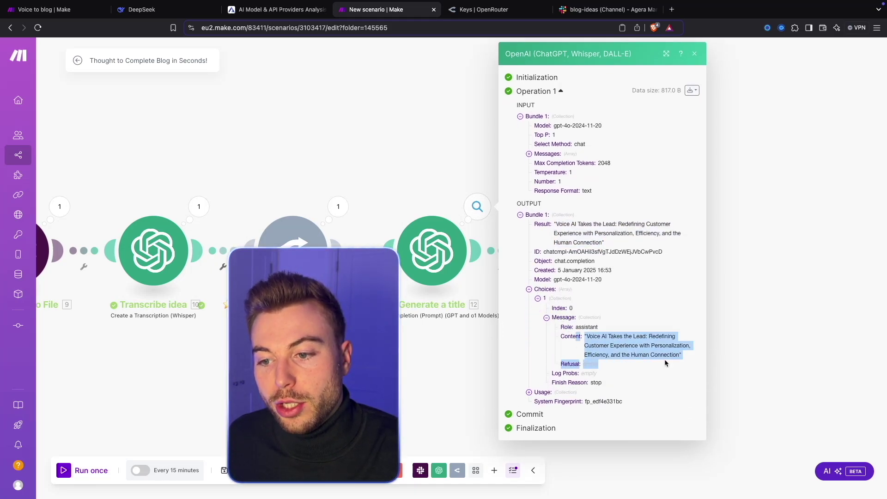
left_click(827, 284)
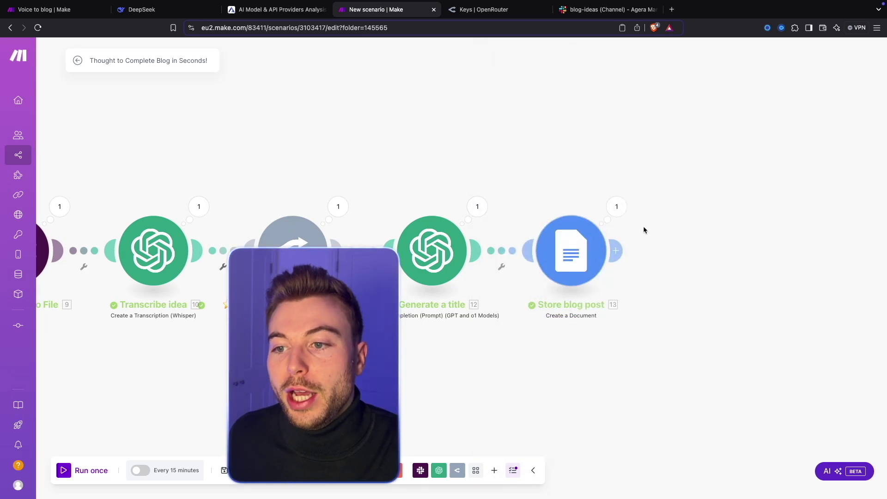
Copy the Store blog post's Web View Link and paste it into a new browser tab.
left_click(616, 209)
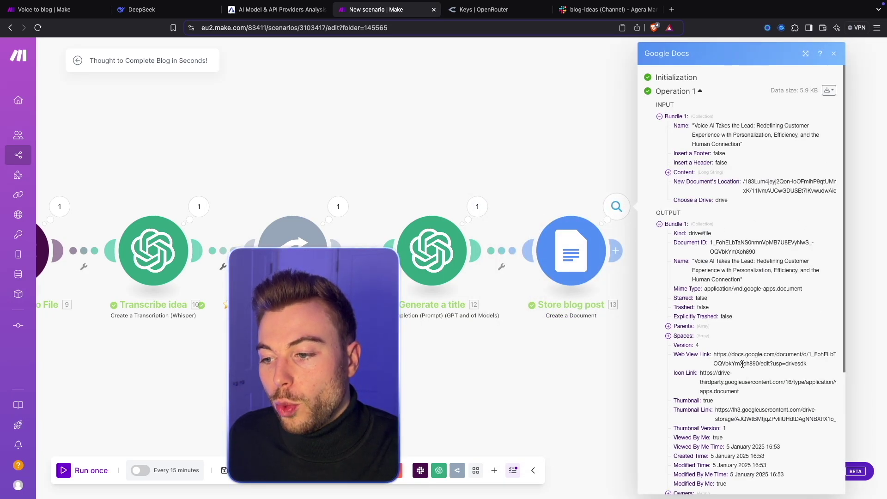
left_click_drag(809, 365, 713, 355)
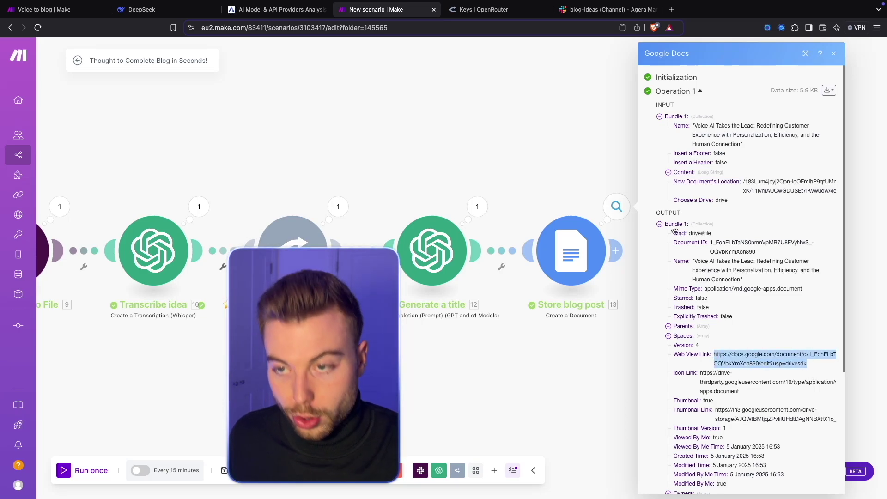
left_click(672, 9)
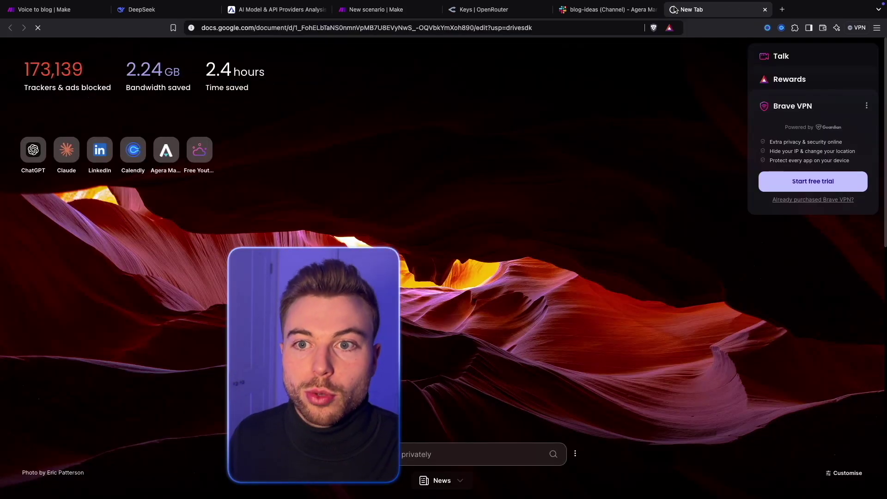
Load the 'Voice AI Takes the Lead…' Google Doc and inspect its title and opening paragraphs.
key("Return")
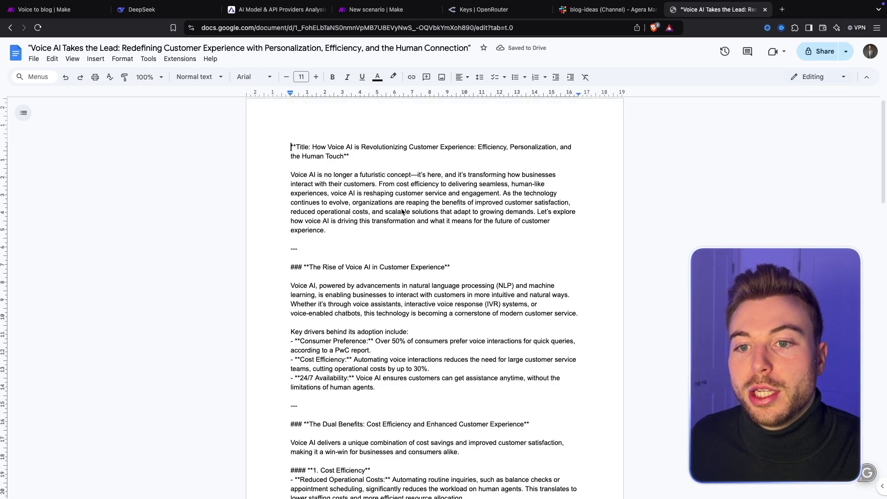
left_click(295, 149)
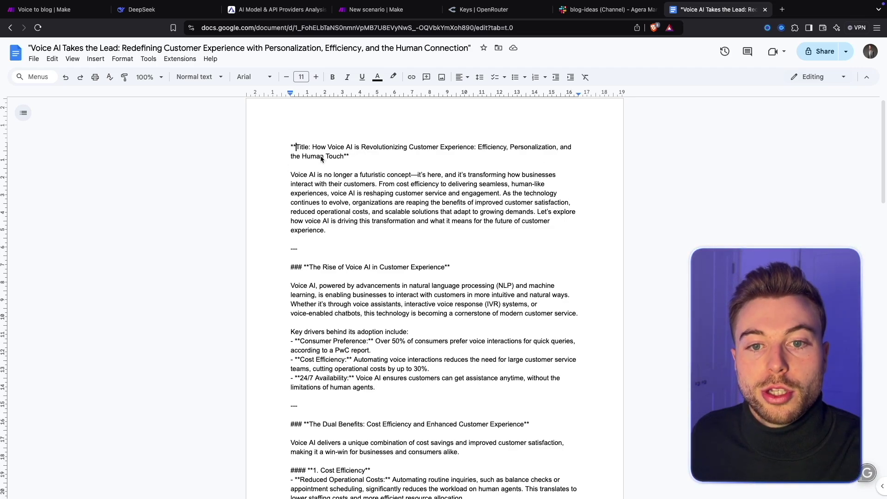
left_click_drag(290, 175, 393, 187)
left_click(393, 241)
scroll(394, 241, "down", 5)
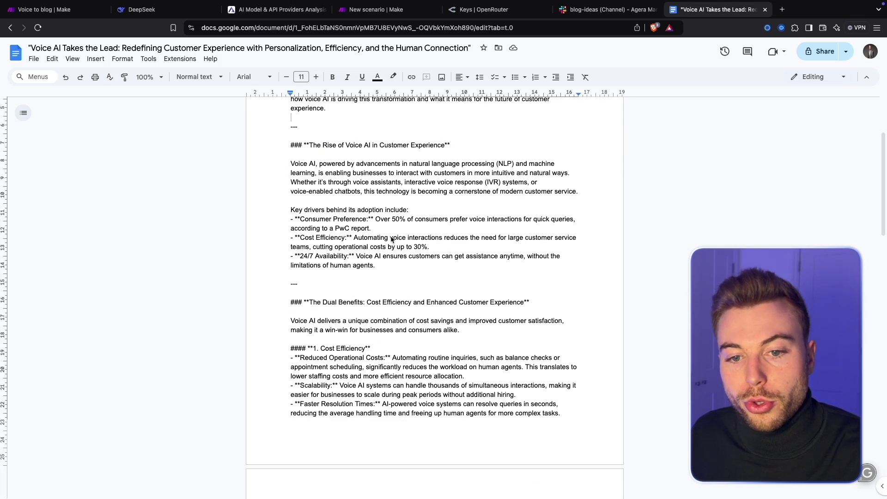
left_click_drag(292, 163, 360, 219)
left_click(361, 219)
Scroll down to the Conclusion and back, checking the markdown asterisks left before Title.
scroll(360, 218, "down", 6)
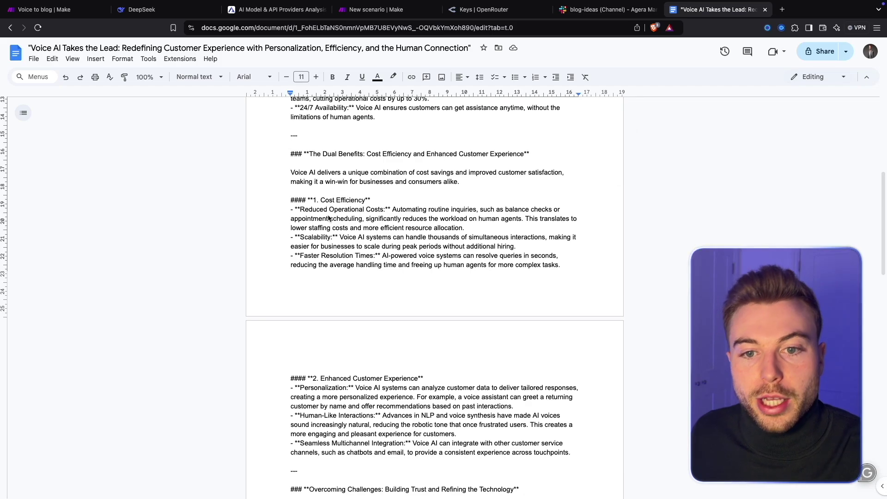
scroll(329, 218, "down", 8)
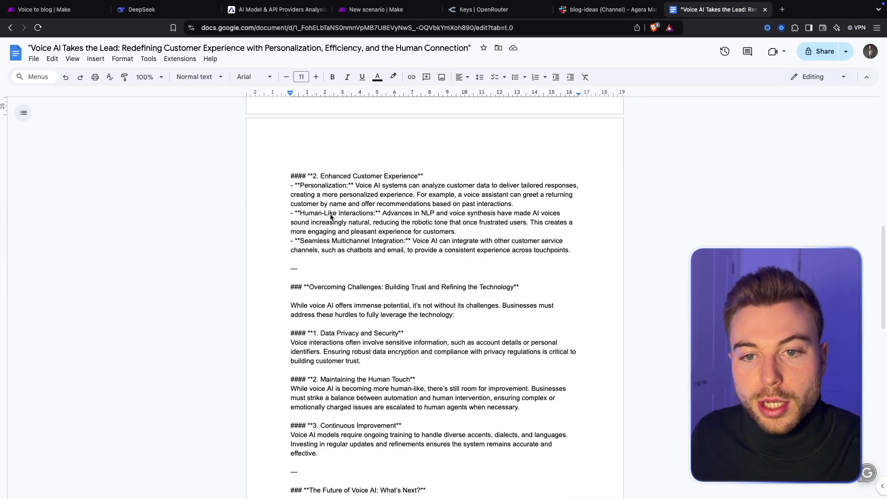
scroll(331, 217, "down", 6)
scroll(347, 292, "down", 9)
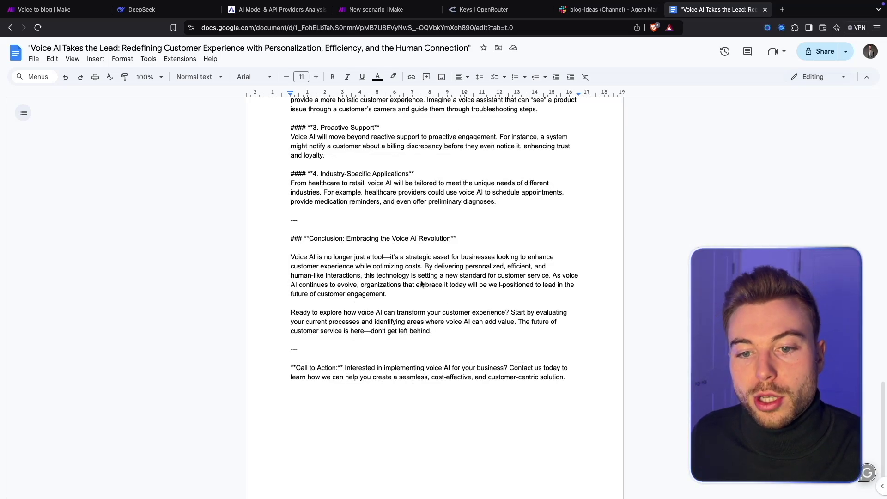
scroll(421, 284, "up", 20)
left_click(436, 190)
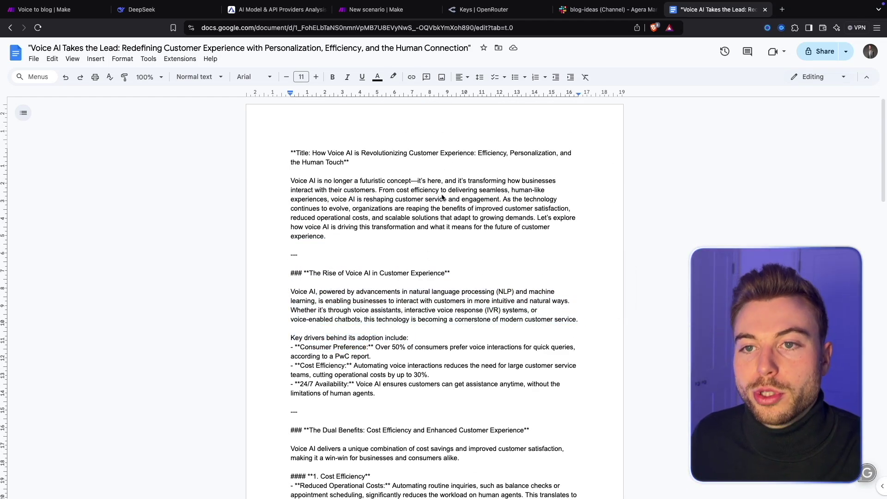
left_click_drag(356, 162, 262, 148)
left_click(407, 174)
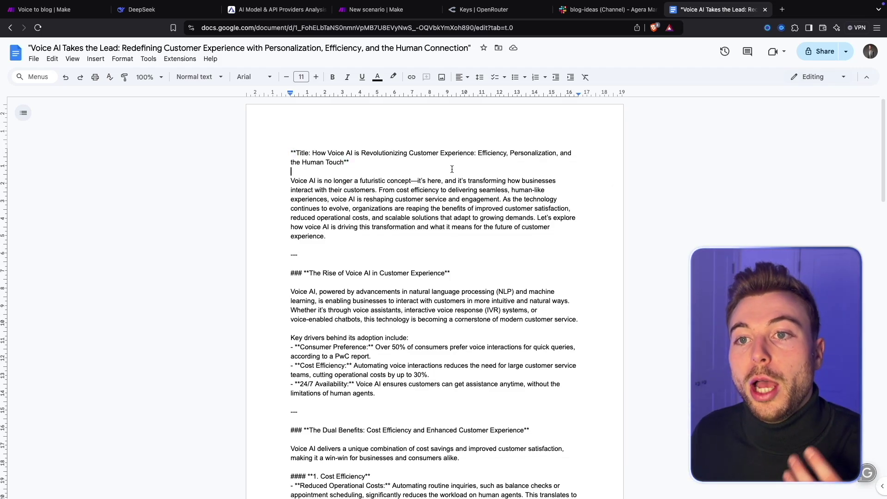
Back in Make, close the Store blog post output details and auto-align the six-module chain.
left_click(383, 9)
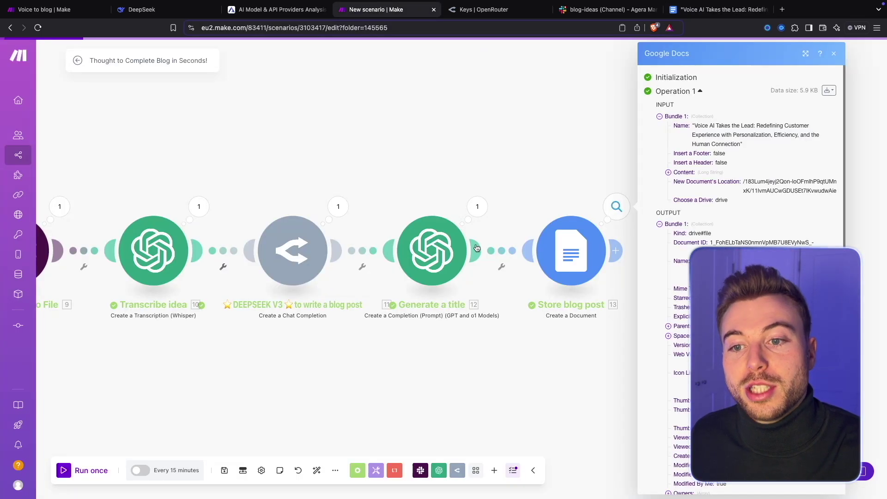
left_click(492, 160)
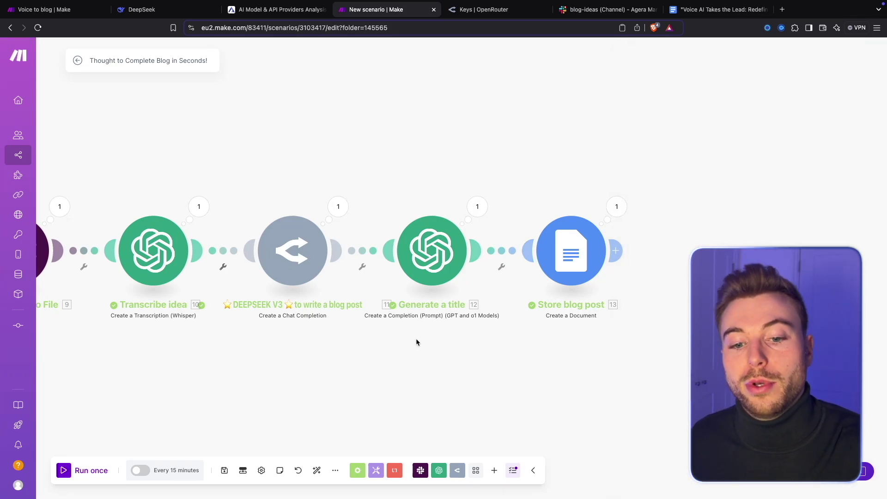
left_click(316, 472)
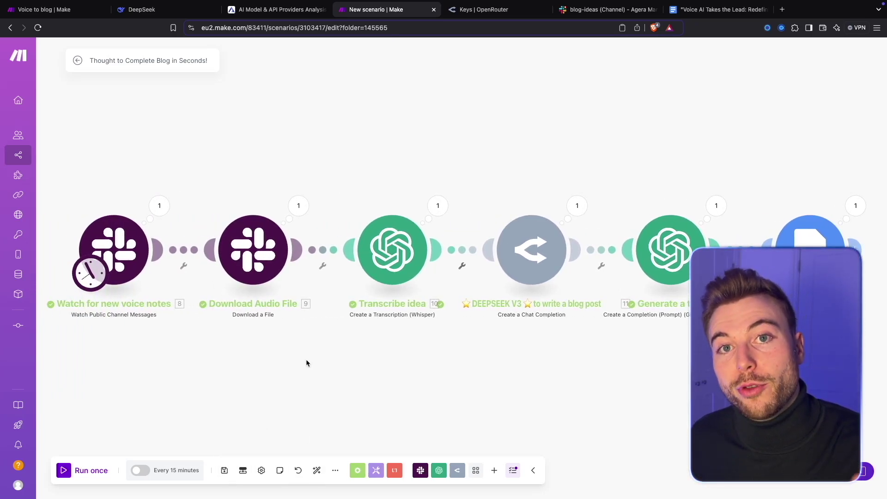
left_click(336, 470)
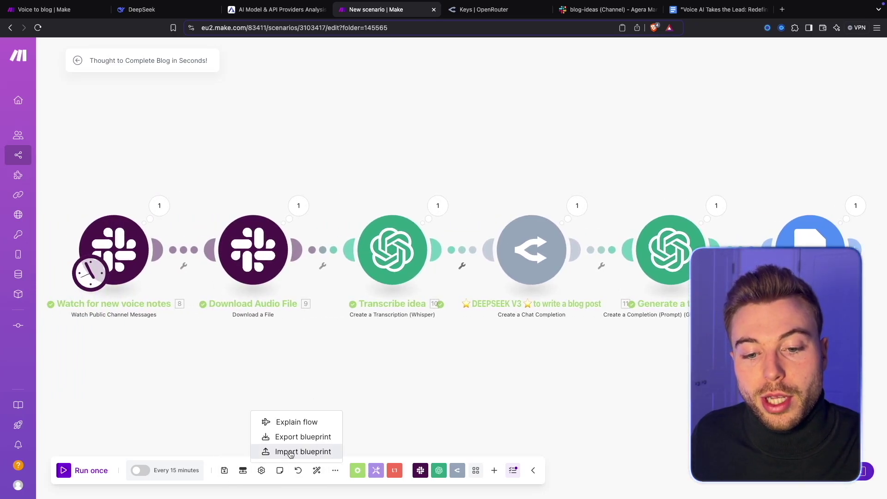
left_click(408, 406)
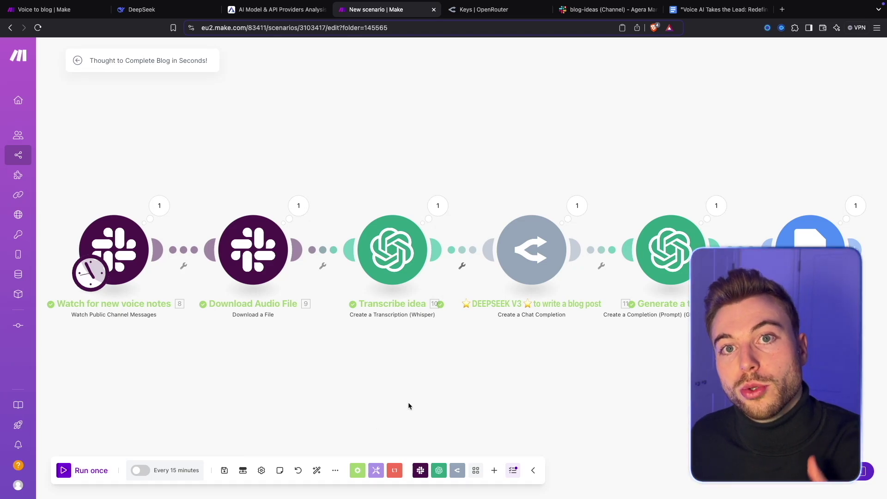